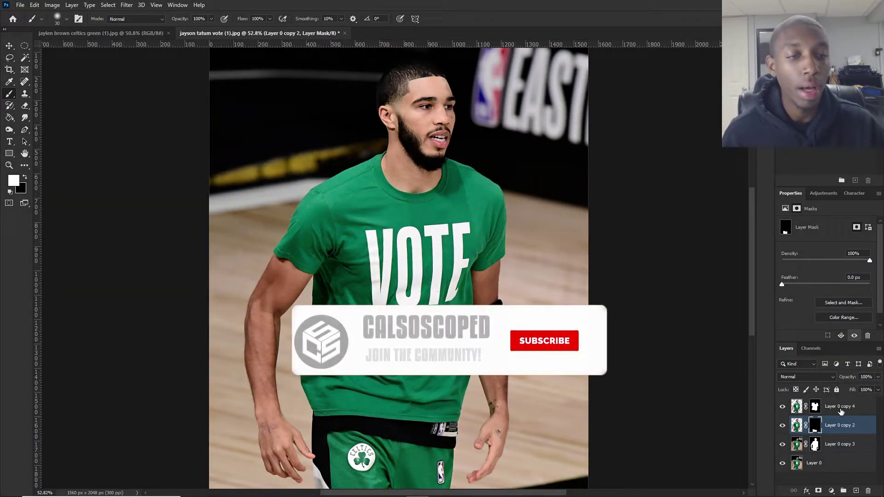
# - Select Layer 0 copy 4 and hide Layer 0 so the player shows on a transparent background
pyautogui.click(840, 411)
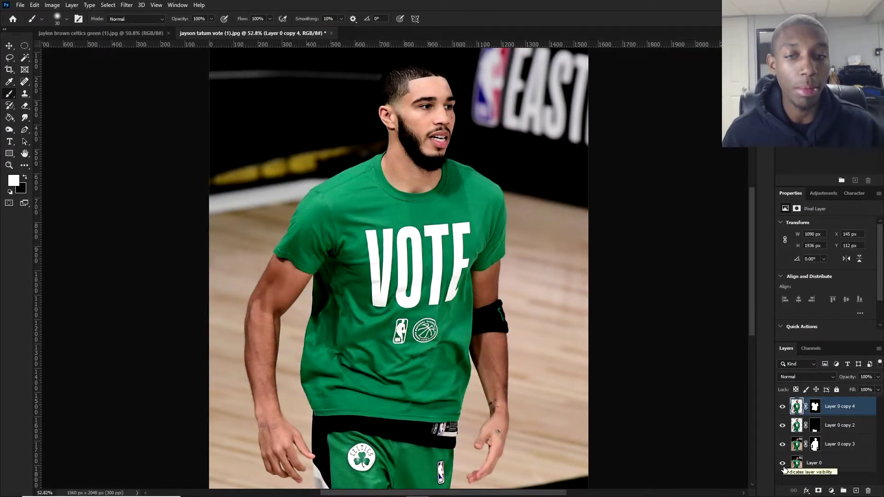
pyautogui.click(782, 463)
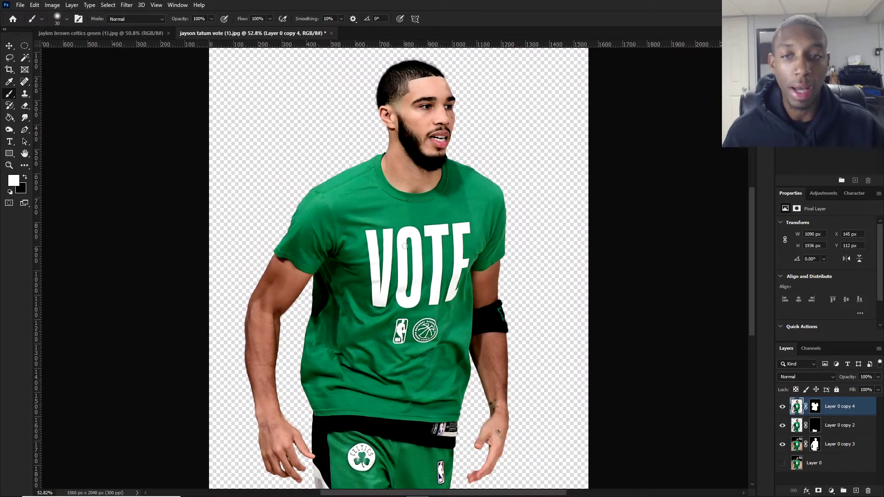
# - With the Move tool, test-drag the shirt and shorts cut-out layers, leaving them in place
pyautogui.press('v')
pyautogui.moveTo(445, 278)
pyautogui.mouseDown()
pyautogui.moveTo(557, 204)
pyautogui.moveTo(347, 213)
pyautogui.moveTo(446, 279)
pyautogui.mouseUp()
pyautogui.moveTo(419, 466)
pyautogui.mouseDown()
pyautogui.moveTo(506, 418)
pyautogui.moveTo(420, 466)
pyautogui.mouseUp()
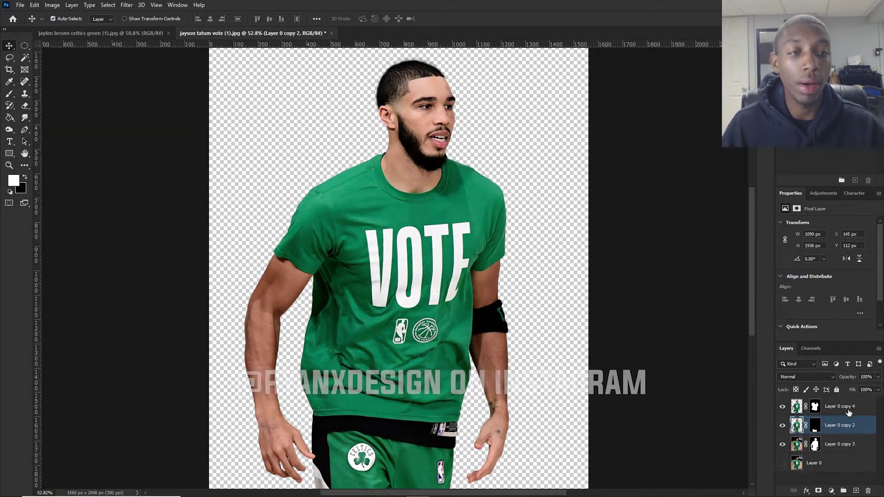
# - Reselect Layer 0 copy 4 and rename it 'tshirt'
pyautogui.hotkey('alt', ']')
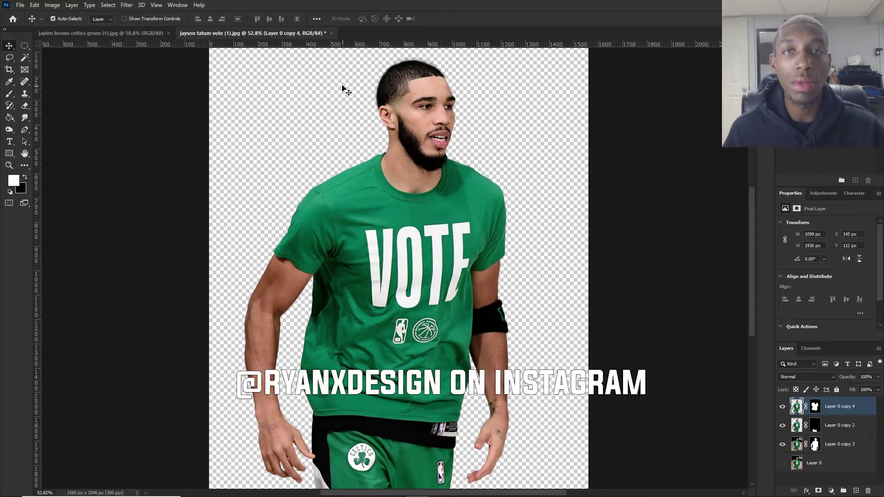
pyautogui.scroll(4, 375, 192)
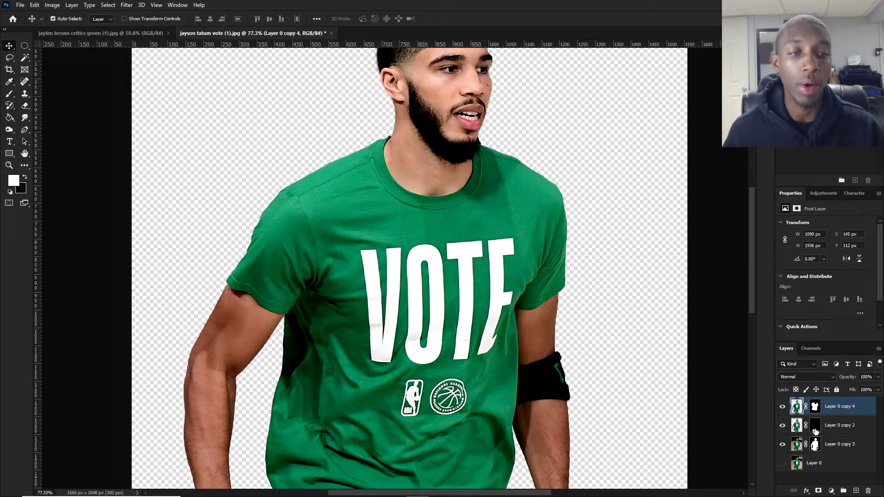
pyautogui.doubleClick(830, 406)
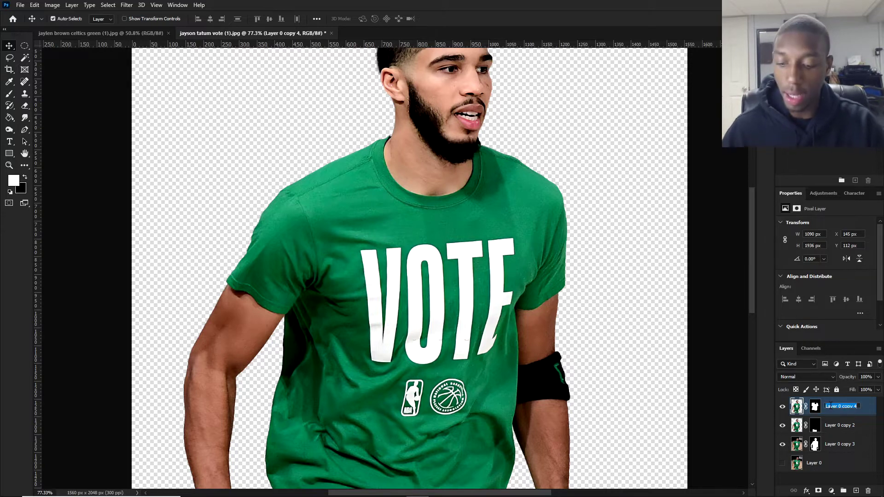
pyautogui.write('tshirt')
pyautogui.press('Return')
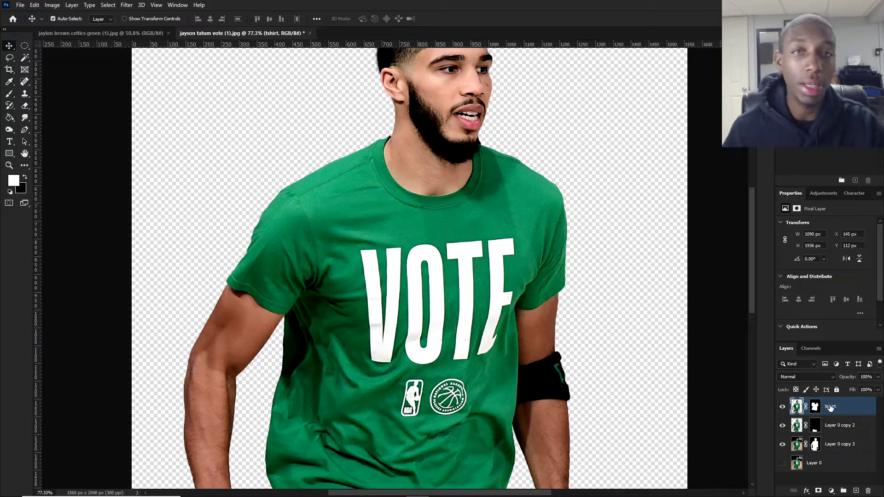
# - Add a Channel Mixer adjustment layer clipped to the tshirt layer
pyautogui.click(831, 491)
pyautogui.click(835, 434)
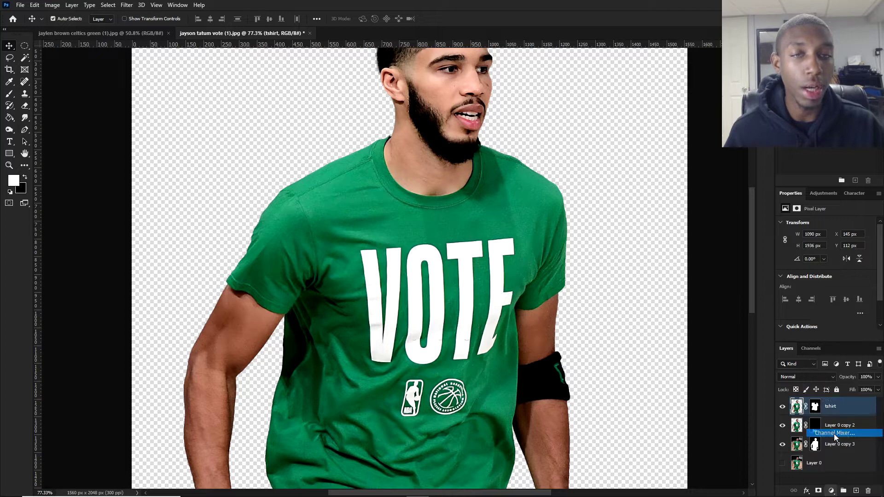
pyautogui.rightClick(838, 415)
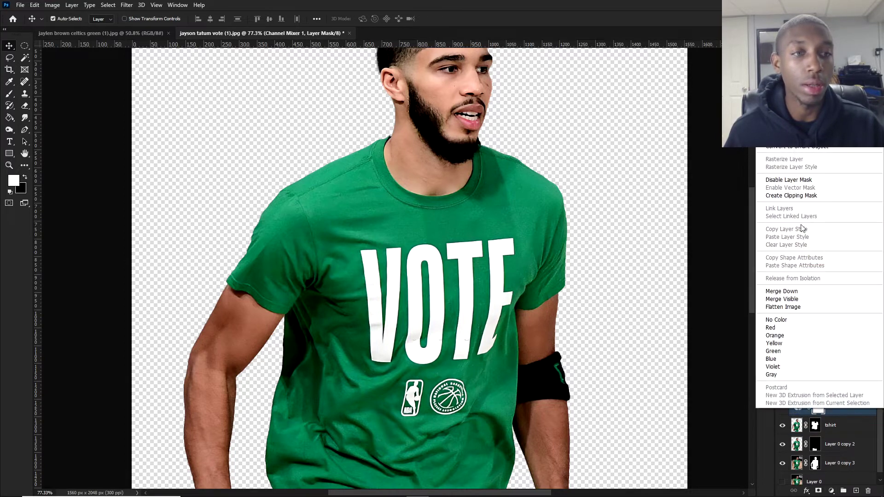
pyautogui.click(786, 196)
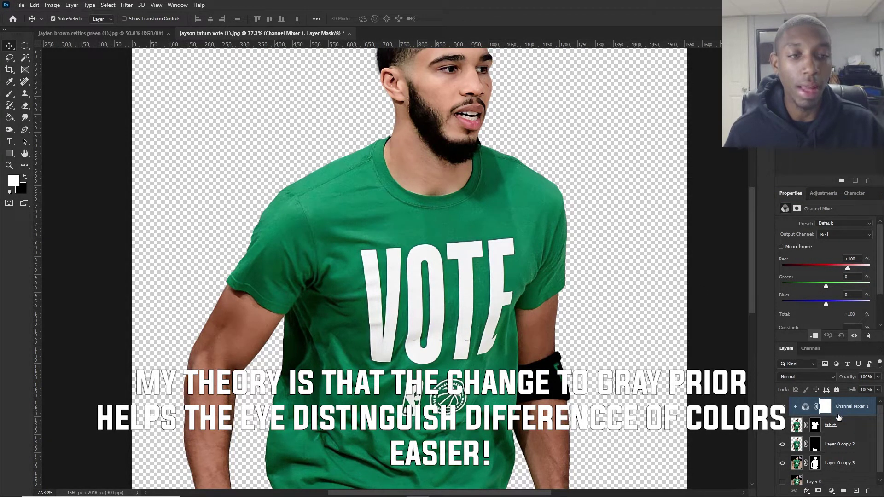
pyautogui.keyDown('alt'); pyautogui.click(841, 414); pyautogui.keyUp('alt')
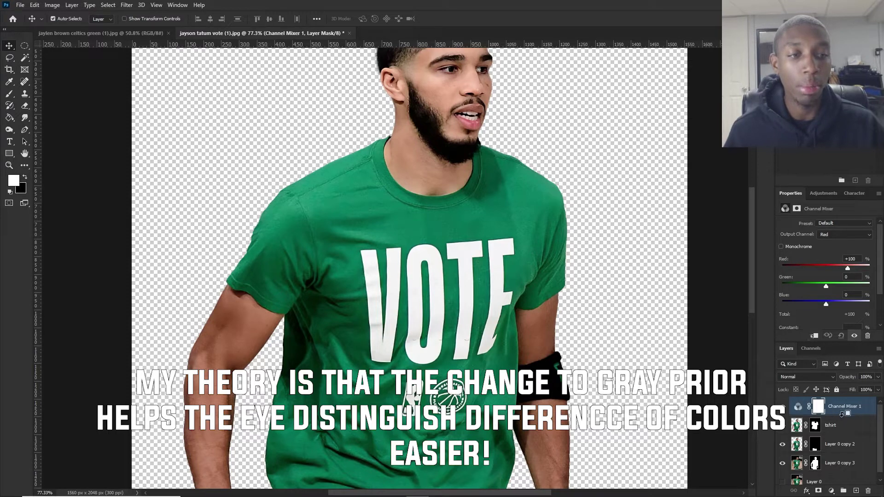
pyautogui.keyDown('alt'); pyautogui.click(842, 414); pyautogui.keyUp('alt')
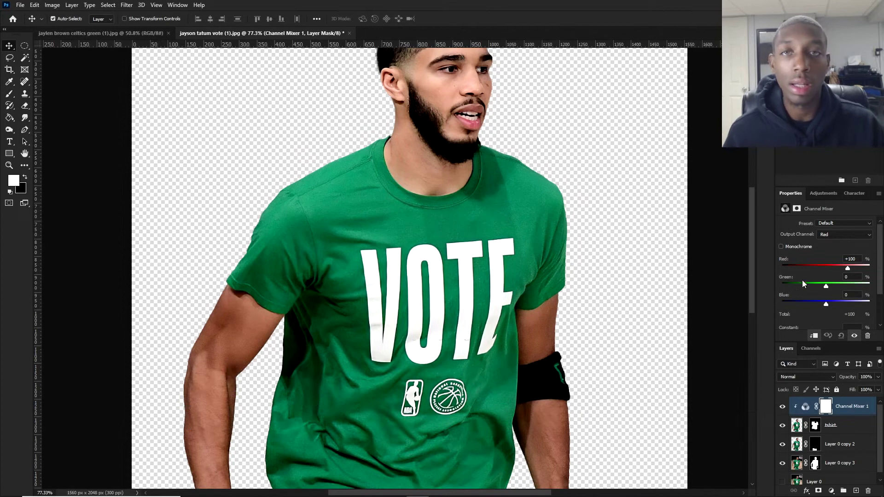
# - Make the Channel Mixer monochrome with Constant +14, turning the shirt medium grey
pyautogui.click(783, 245)
pyautogui.scroll(-3, 445, 201)
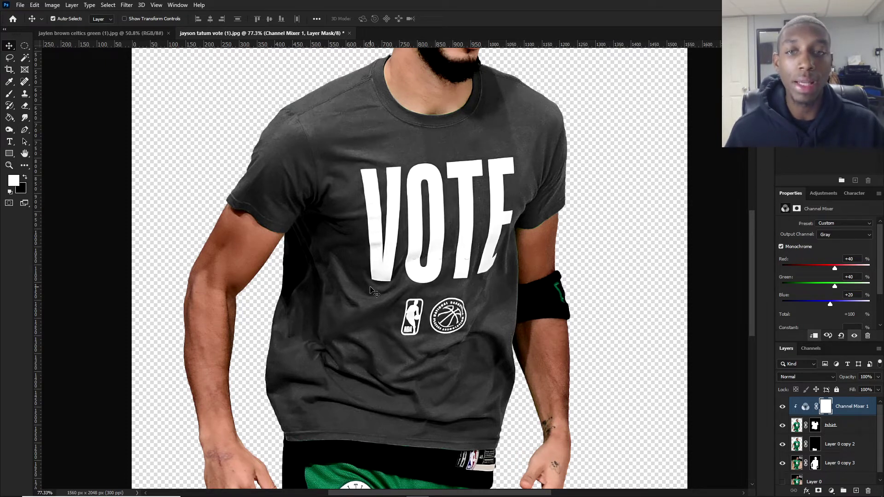
pyautogui.moveTo(834, 268)
pyautogui.mouseDown()
pyautogui.moveTo(827, 267)
pyautogui.moveTo(840, 272)
pyautogui.mouseUp()
pyautogui.hotkey('ctrl', 'z')
pyautogui.scroll(-1, 805, 290)
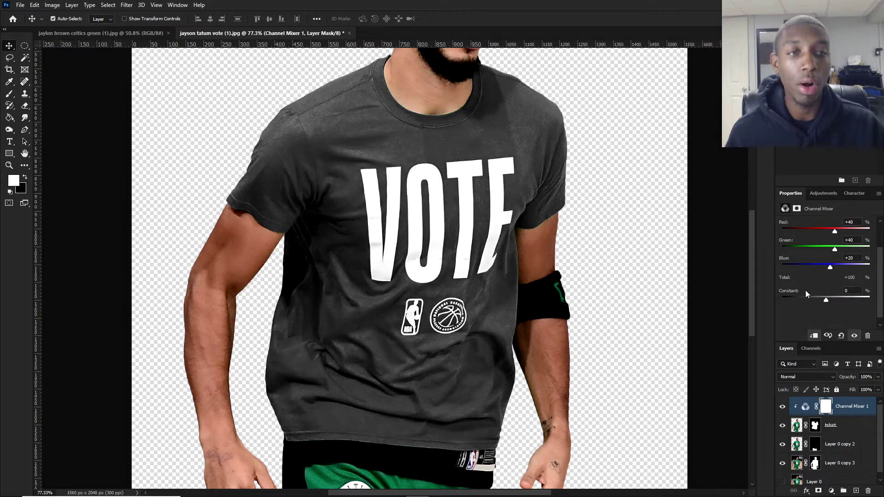
pyautogui.moveTo(826, 300); pyautogui.dragTo(828, 300)
pyautogui.scroll(-3, 423, 189)
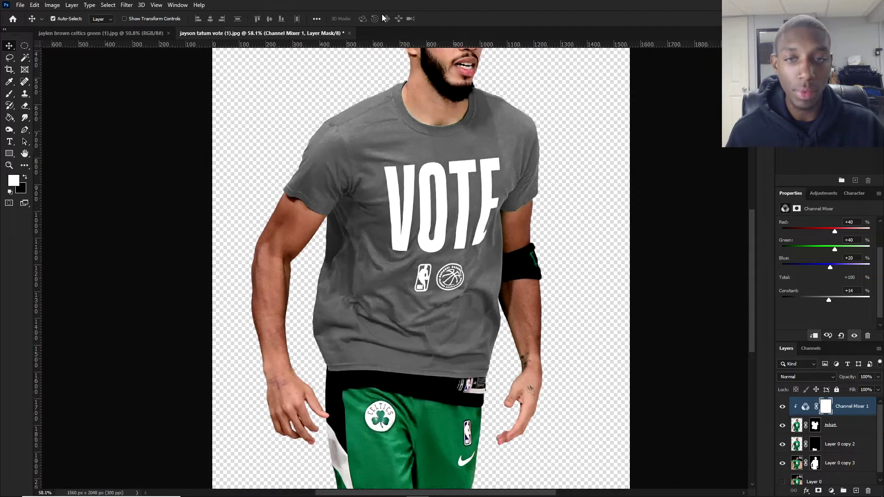
pyautogui.scroll(2, 423, 189)
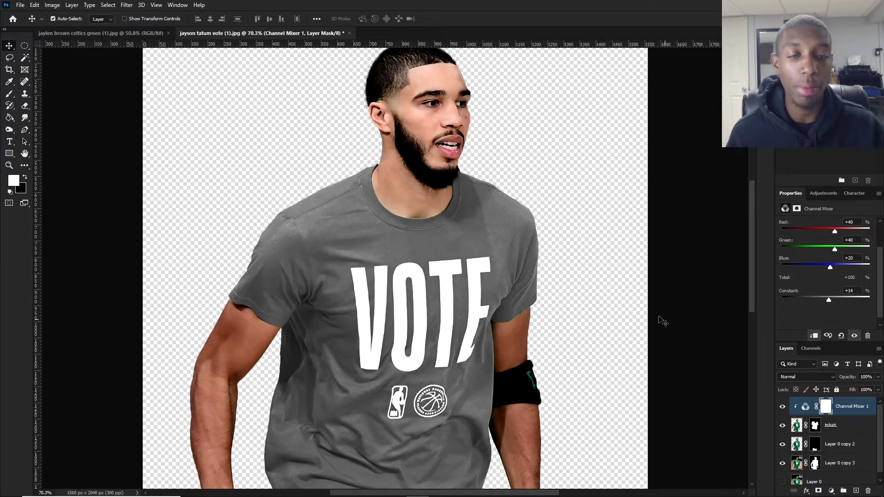
pyautogui.keyDown('alt'); pyautogui.click(814, 426); pyautogui.keyUp('alt')
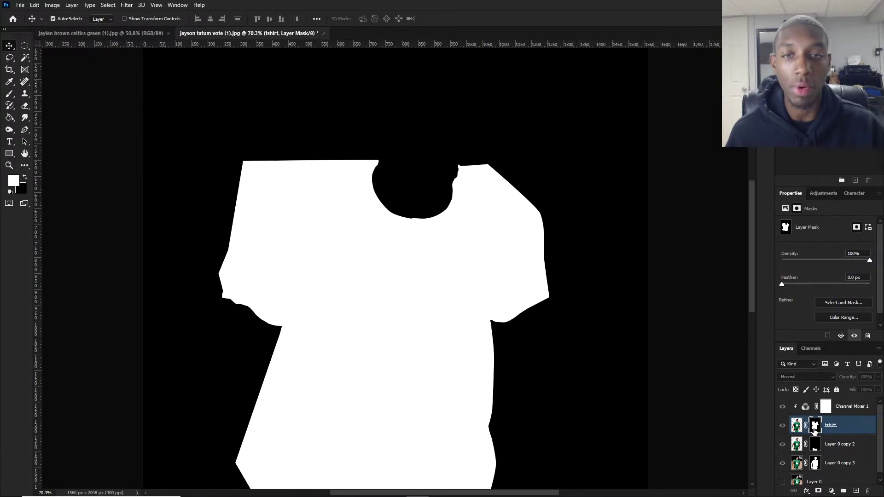
pyautogui.keyDown('alt'); pyautogui.click(814, 426); pyautogui.keyUp('alt')
pyautogui.scroll(-3, 350, 251)
pyautogui.scroll(1, 349, 251)
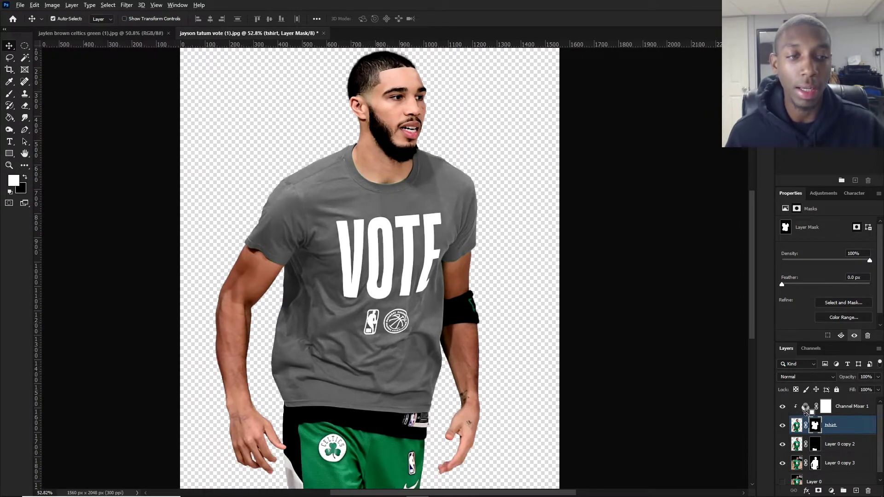
pyautogui.keyDown('alt'); pyautogui.click(814, 426); pyautogui.keyUp('alt')
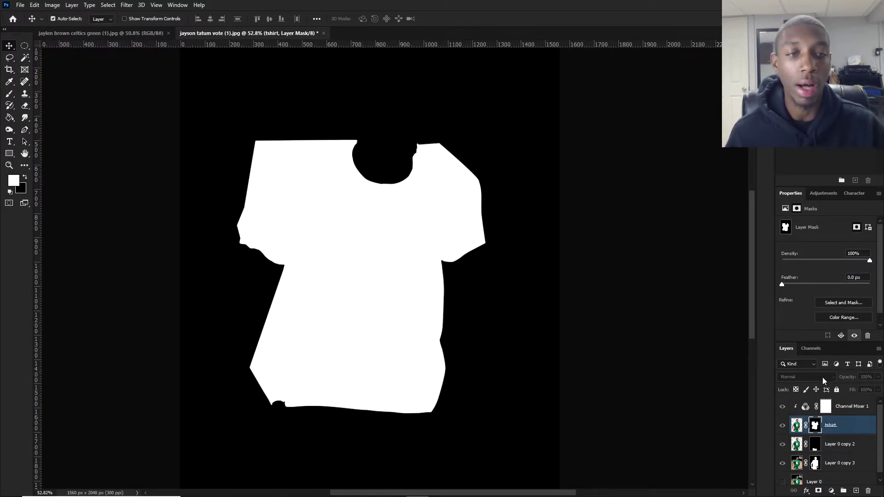
pyautogui.keyDown('alt'); pyautogui.click(814, 426); pyautogui.keyUp('alt')
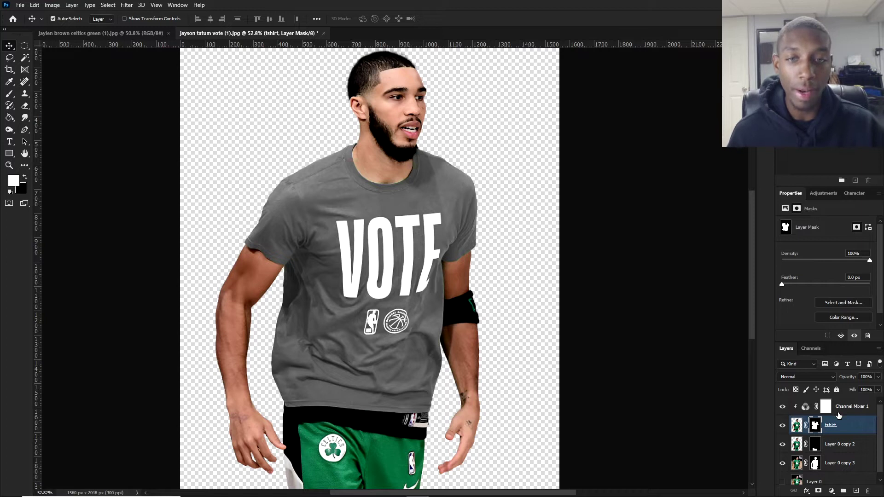
pyautogui.scroll(2, 449, 214)
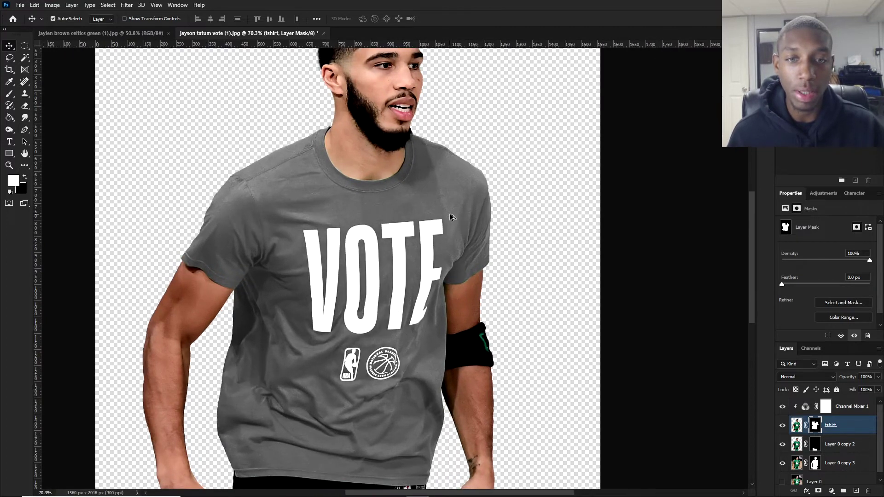
pyautogui.keyDown('shift'); pyautogui.click(855, 406); pyautogui.keyUp('shift')
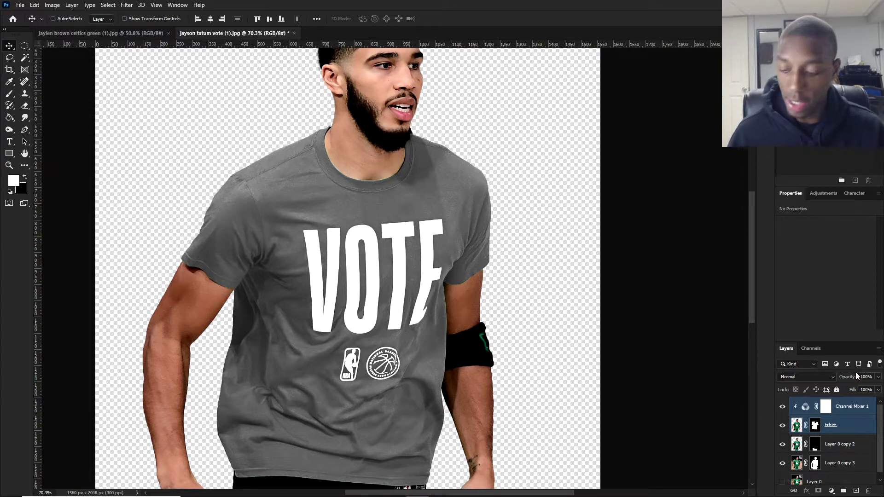
# - Merge the shirt's Channel Mixer down into the shirt layer
pyautogui.hotkey('ctrl', 'e')
pyautogui.hotkey('ctrl', '0')
pyautogui.scroll(1, 467, 249)
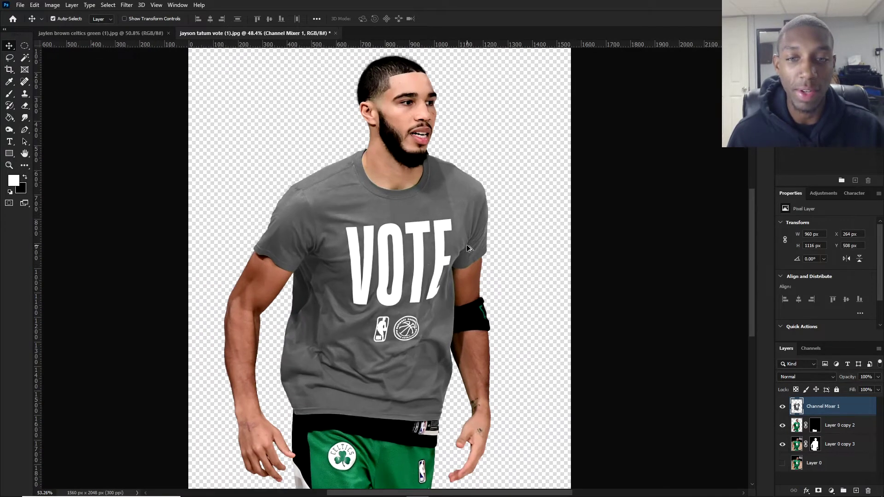
# - Give the shorts layer a clipped monochrome Channel Mixer with Constant +12, then merge it down
pyautogui.click(845, 429)
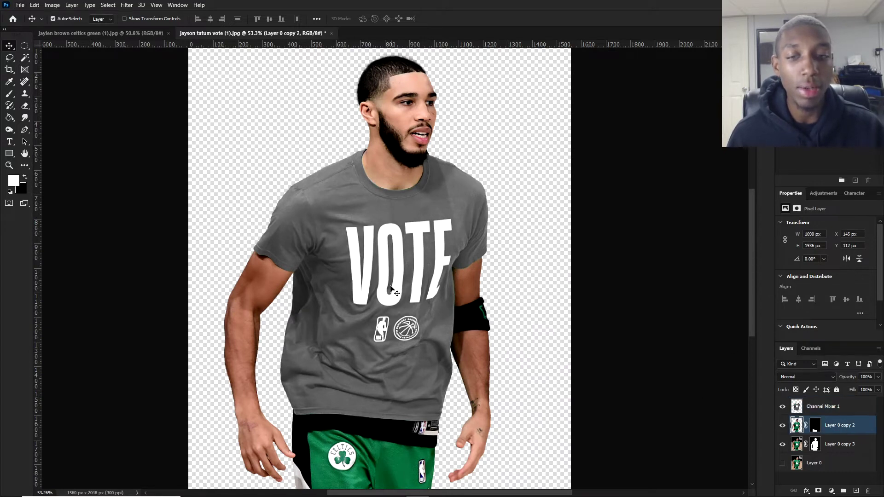
pyautogui.scroll(-1, 390, 291)
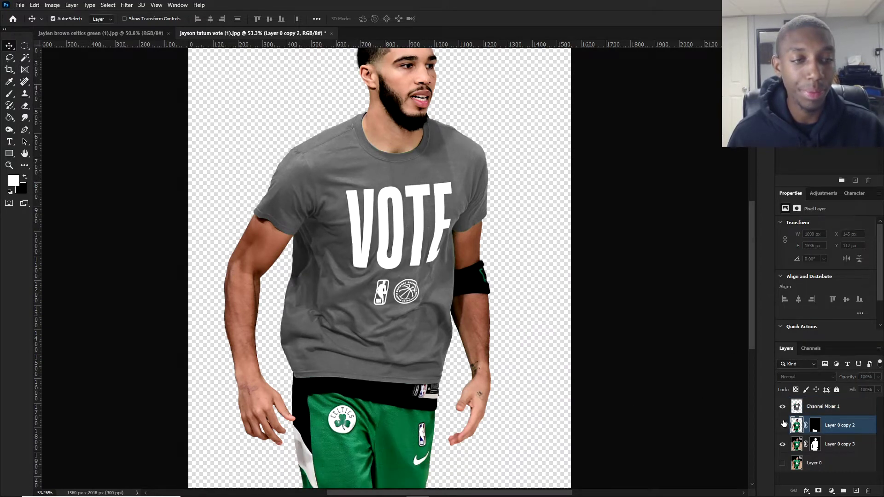
pyautogui.click(830, 491)
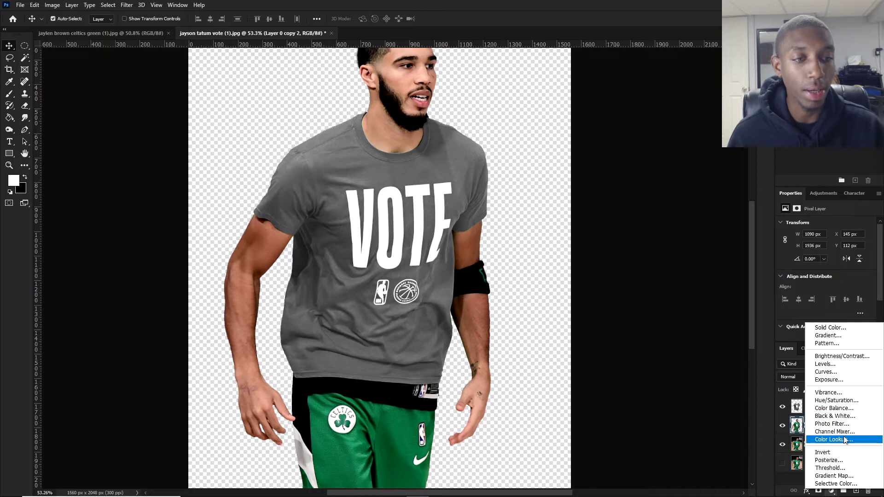
pyautogui.click(848, 432)
pyautogui.keyDown('alt'); pyautogui.click(848, 433); pyautogui.keyUp('alt')
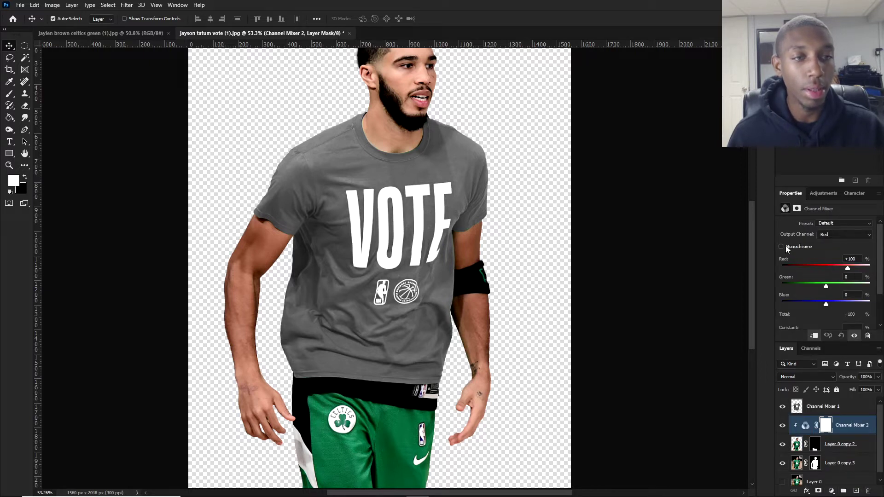
pyautogui.click(786, 248)
pyautogui.scroll(-1, 812, 276)
pyautogui.moveTo(827, 308); pyautogui.dragTo(827, 309)
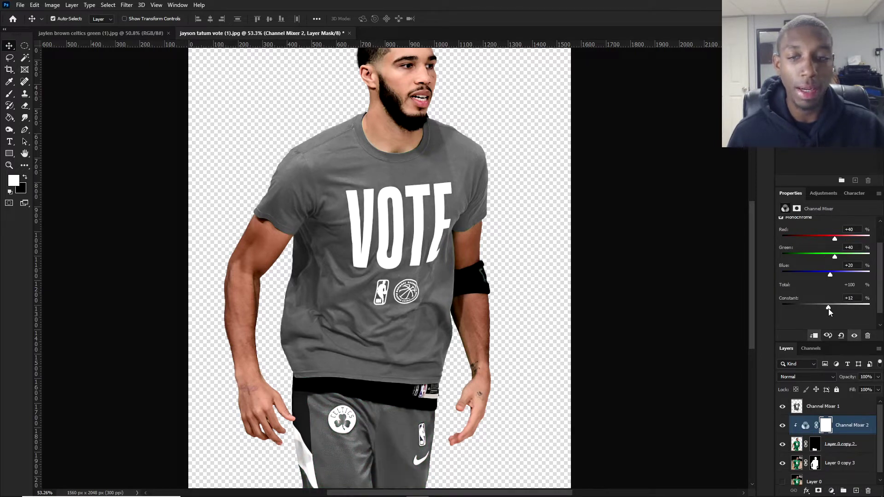
pyautogui.hotkey('ctrl', 'e')
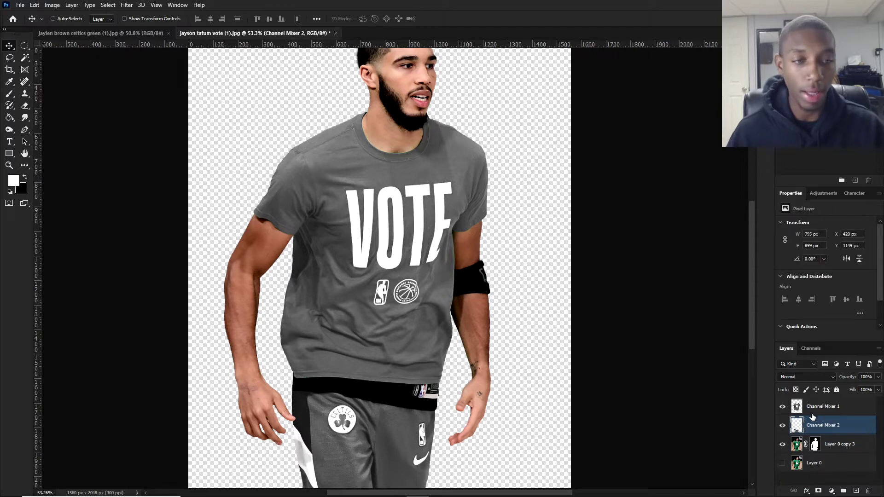
# - Rename the grey layers 'shirt' and 'shorts', then select the shirt layer
pyautogui.doubleClick(812, 406)
pyautogui.write('shirt')
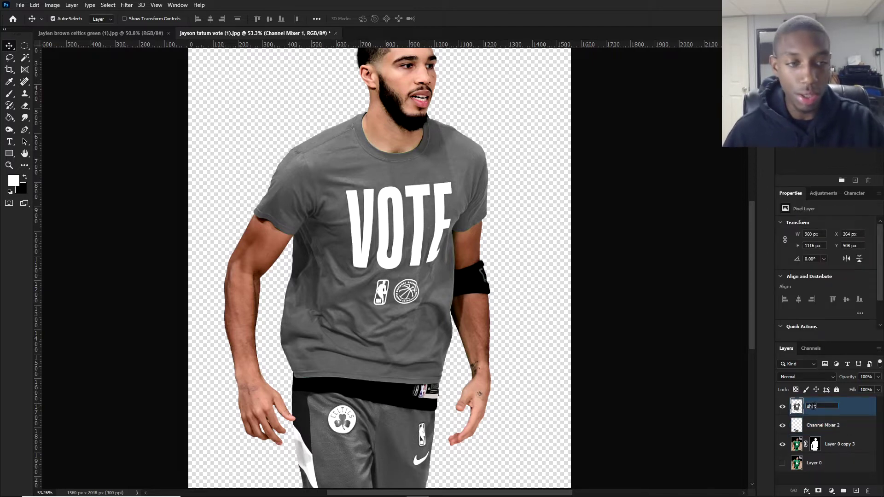
pyautogui.press('Return')
pyautogui.doubleClick(818, 422)
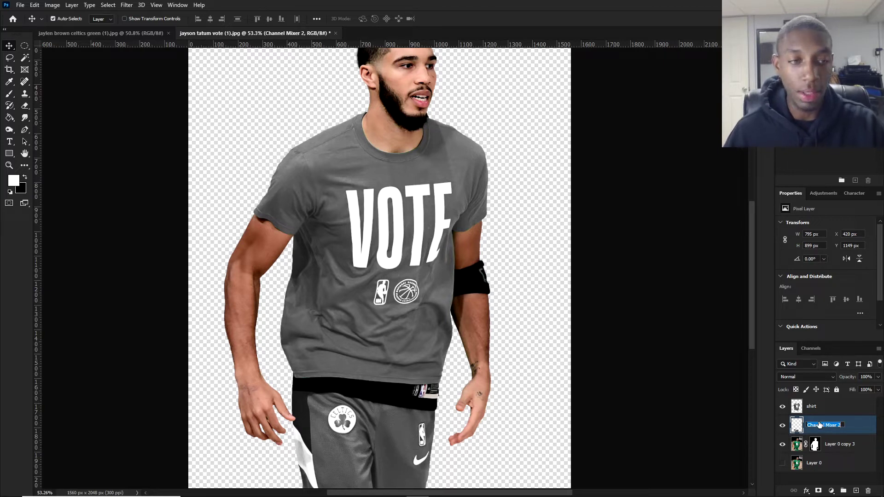
pyautogui.write('shorts')
pyautogui.press('Return')
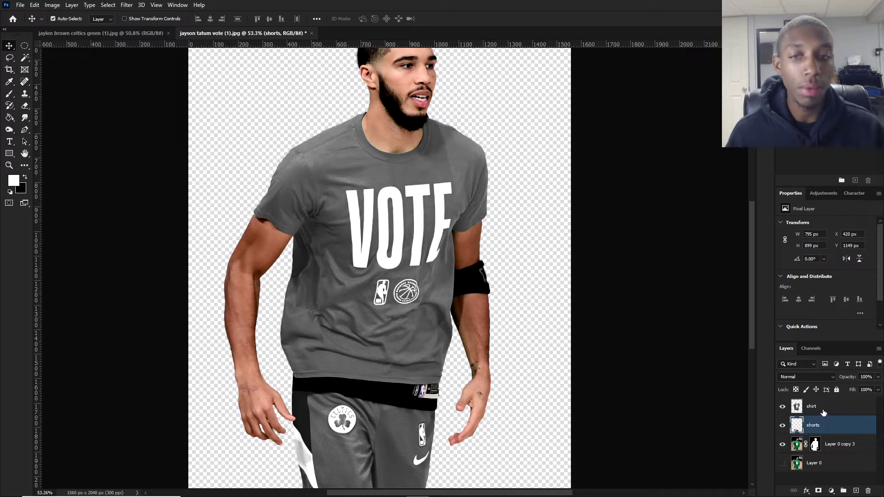
pyautogui.click(817, 410)
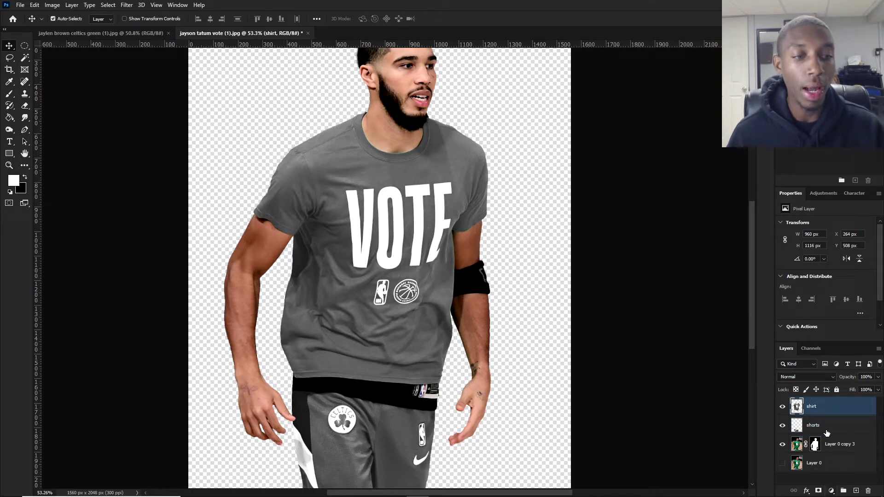
# - Add a Gradient Map adjustment clipped to the shirt layer
pyautogui.click(831, 492)
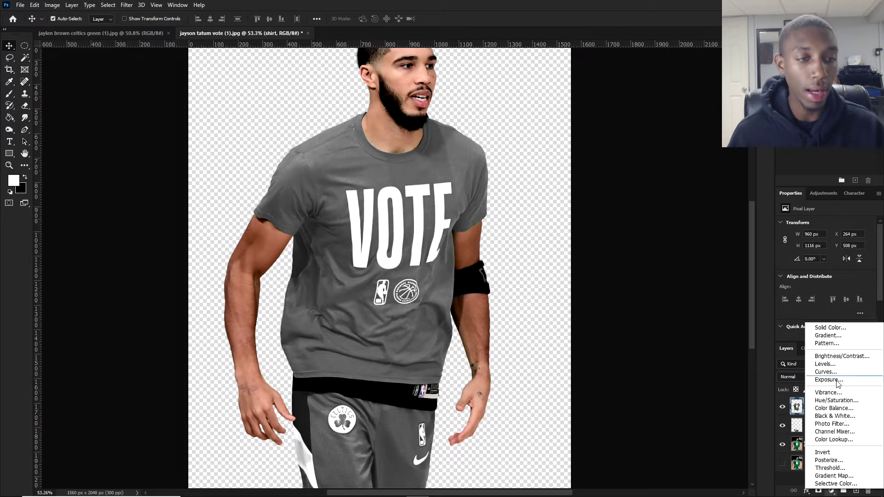
pyautogui.click(834, 475)
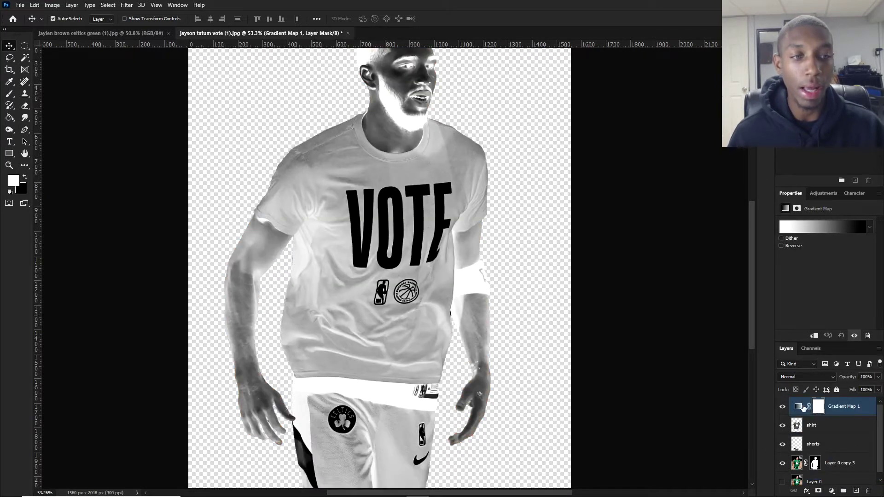
pyautogui.keyDown('alt'); pyautogui.click(837, 416); pyautogui.keyUp('alt')
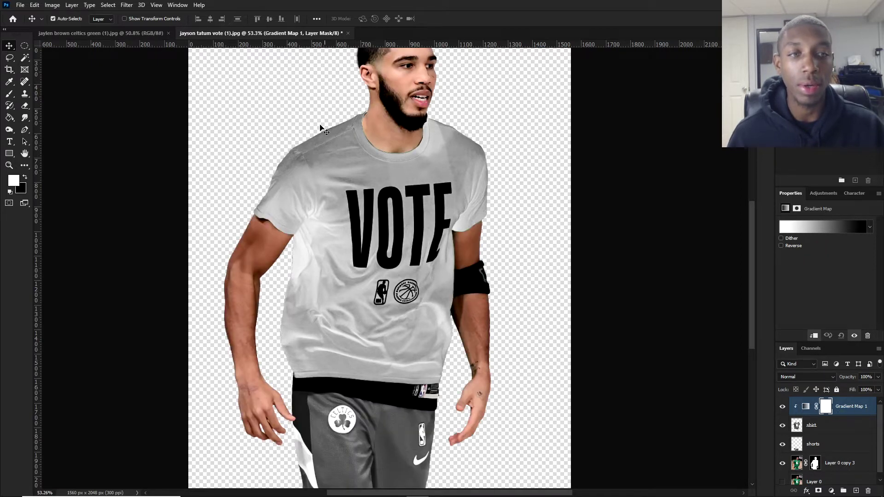
pyautogui.scroll(1, 347, 119)
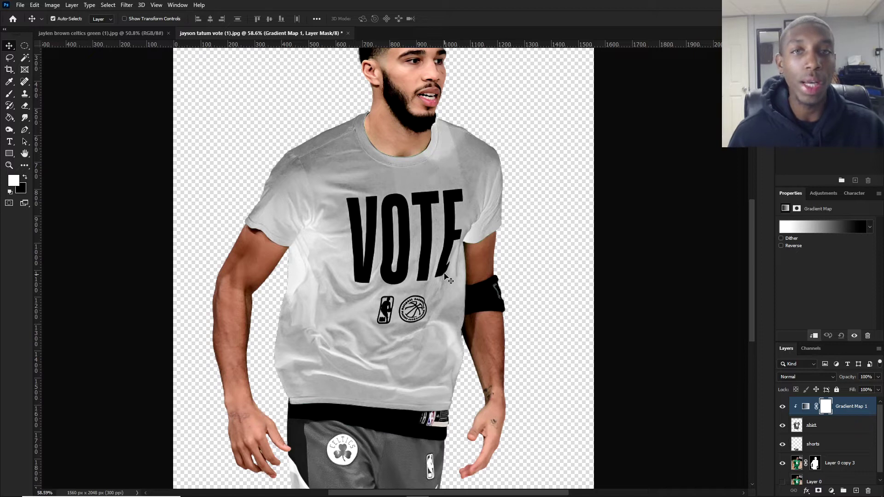
# - Set the gradient's left stop to black 000000 and right stop to white ffffff
pyautogui.click(795, 229)
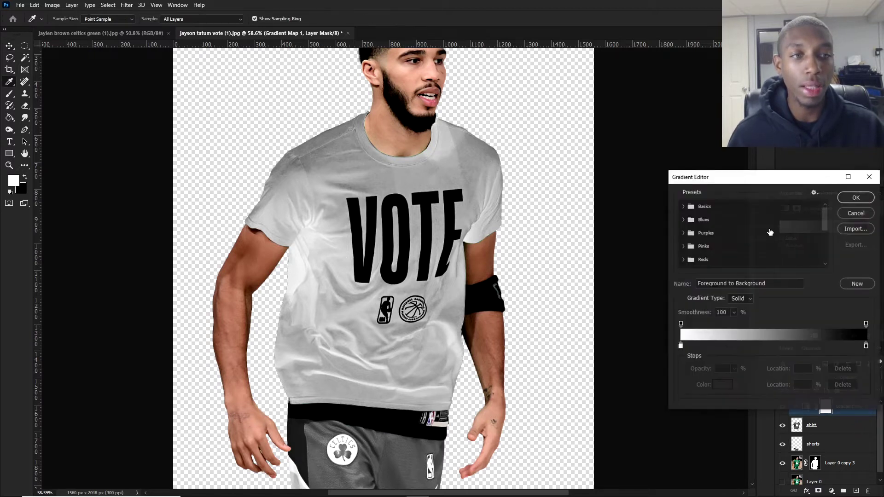
pyautogui.doubleClick(680, 346)
pyautogui.write('000000')
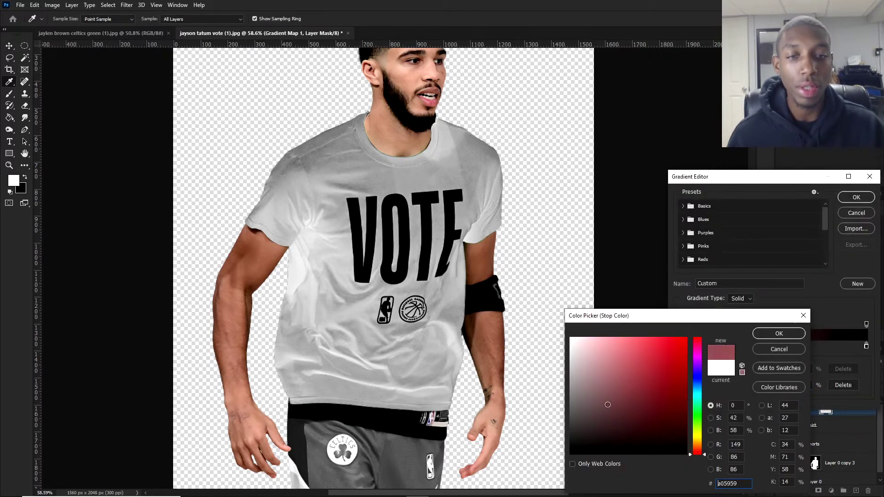
pyautogui.click(778, 333)
pyautogui.click(866, 346)
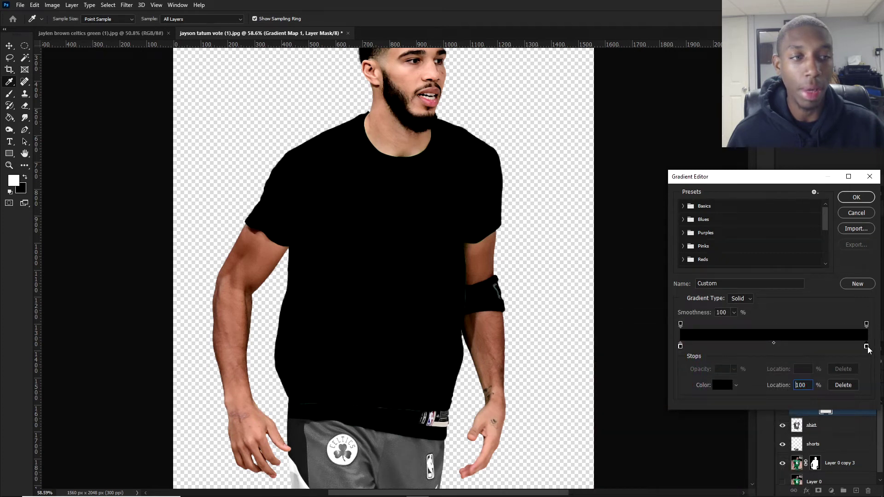
pyautogui.click(717, 384)
pyautogui.write('ffffff')
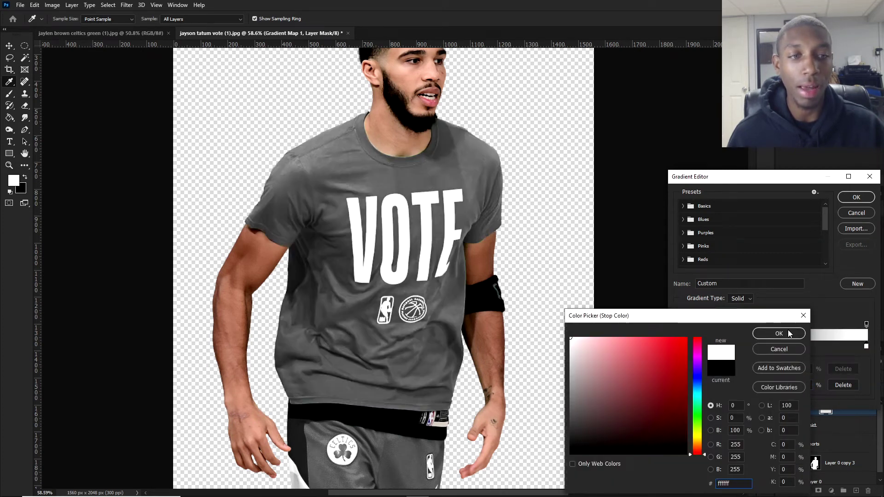
pyautogui.click(788, 330)
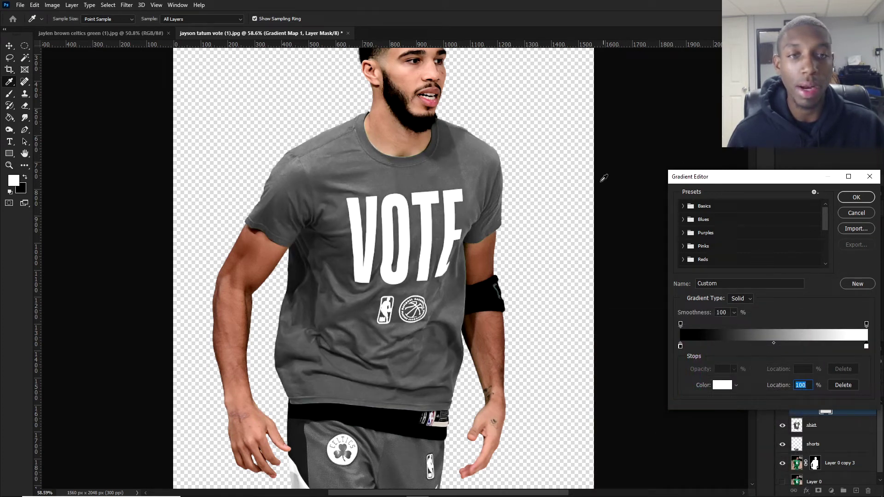
# - Move the white stop to 74%, the midpoint to 47%, and add a stop at 45%
pyautogui.moveTo(723, 179); pyautogui.dragTo(531, 140)
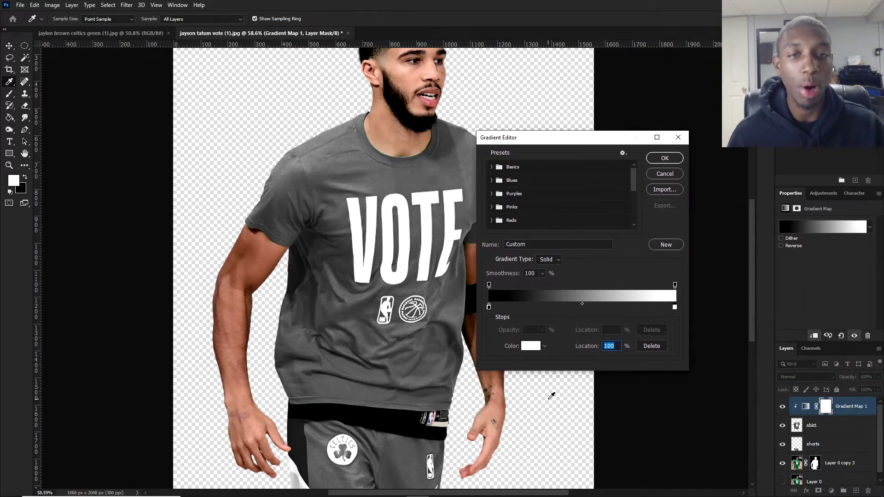
pyautogui.moveTo(582, 303); pyautogui.dragTo(604, 303)
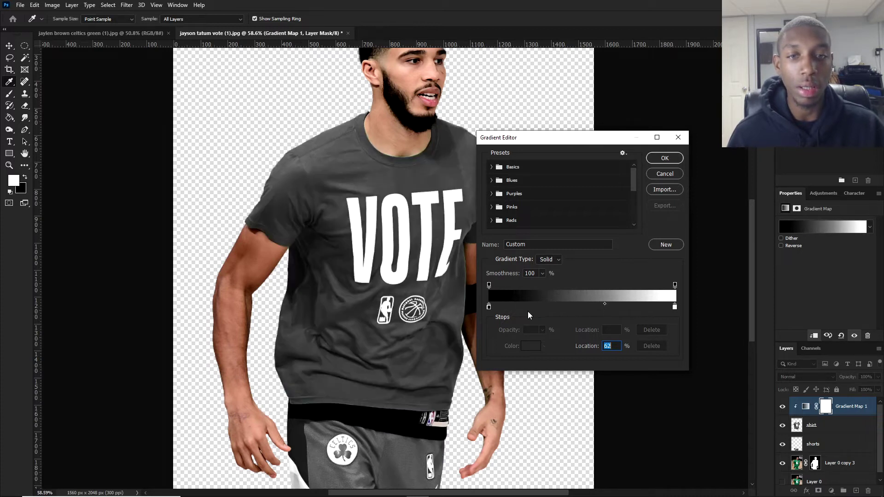
pyautogui.moveTo(489, 307); pyautogui.dragTo(565, 308)
pyautogui.write('0')
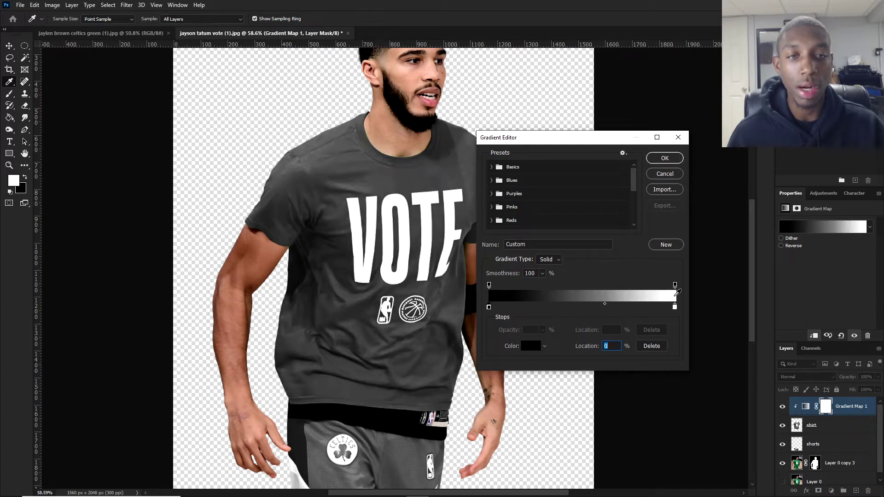
pyautogui.moveTo(674, 307); pyautogui.dragTo(625, 307)
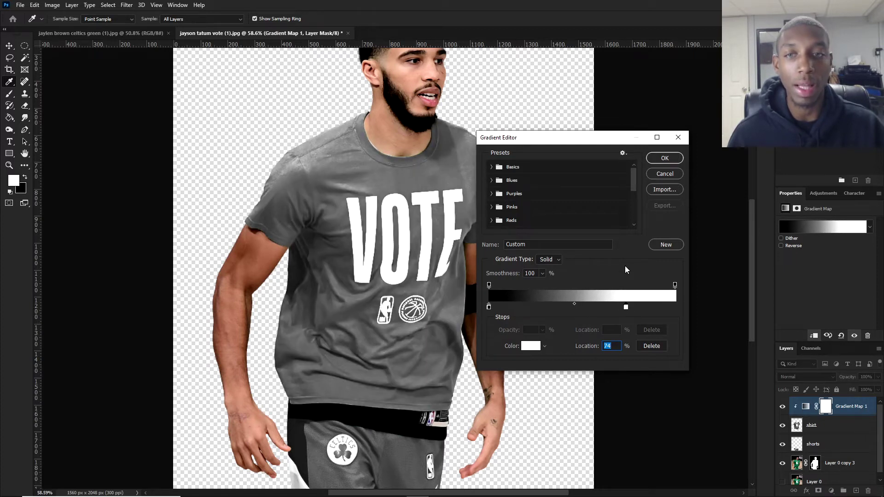
pyautogui.write('100')
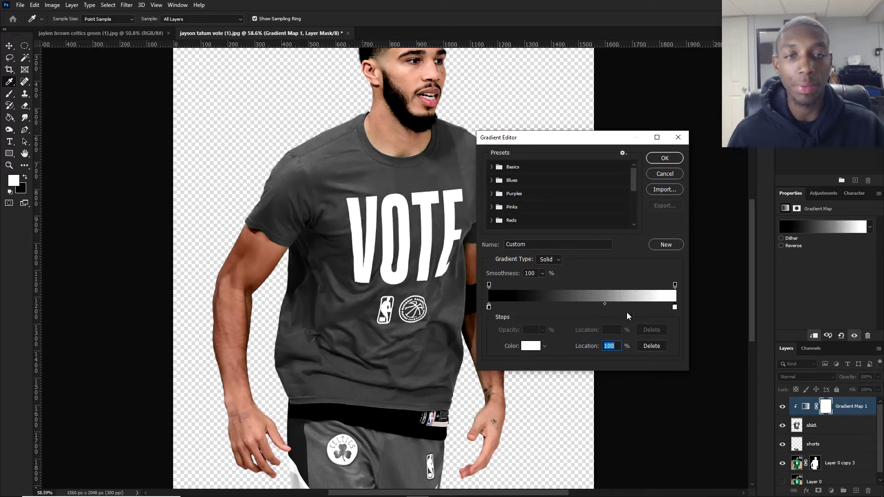
pyautogui.moveTo(605, 304); pyautogui.dragTo(576, 304)
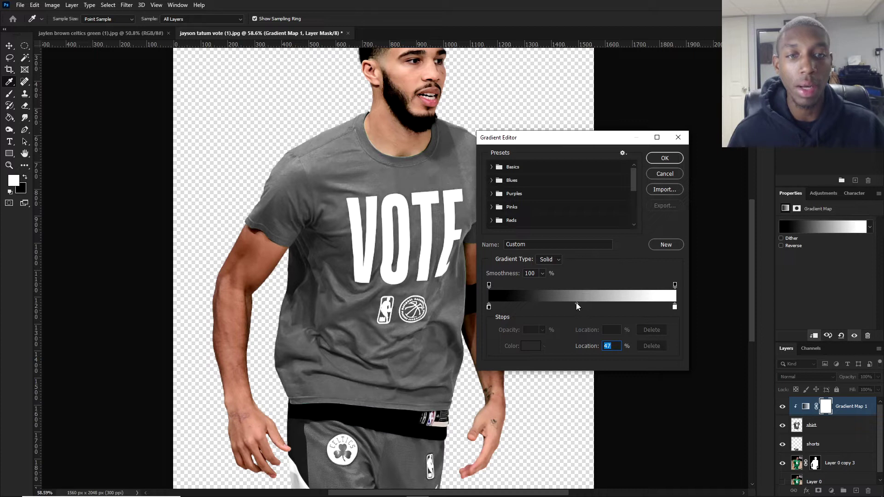
pyautogui.click(573, 307)
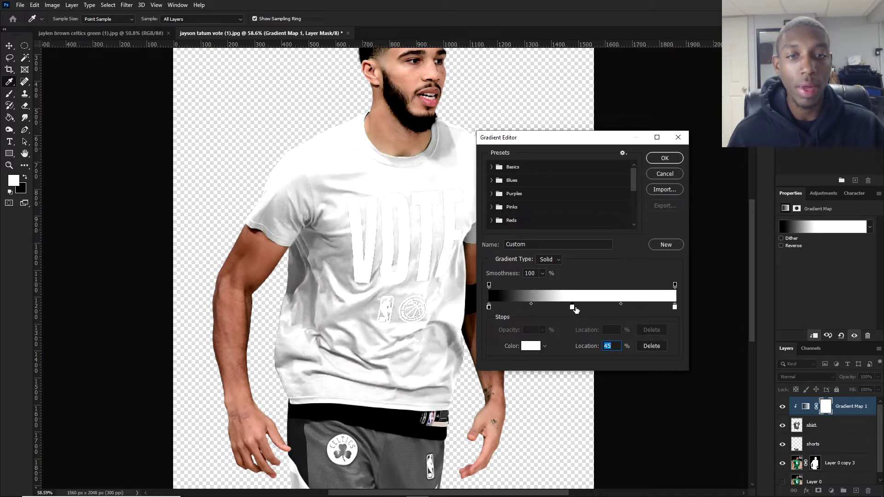
# - Color the new stop purple d200ff at 47% and shift its dark midpoint left
pyautogui.doubleClick(572, 307)
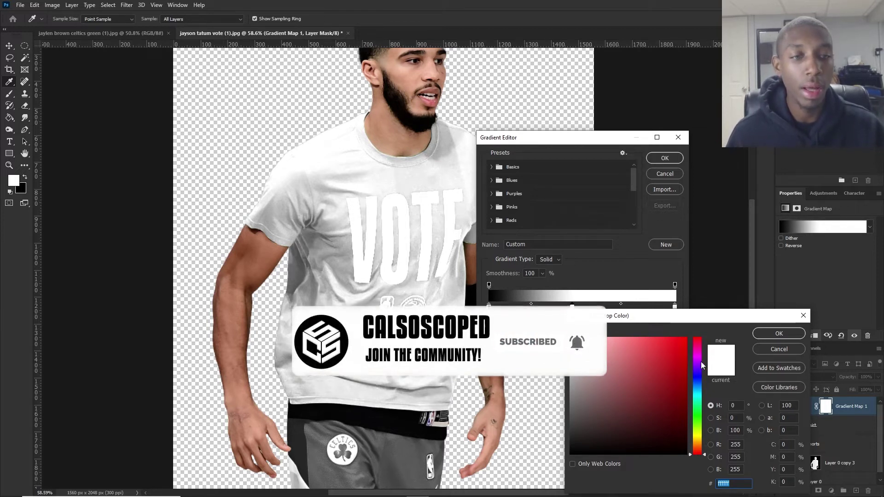
pyautogui.write('d200ff')
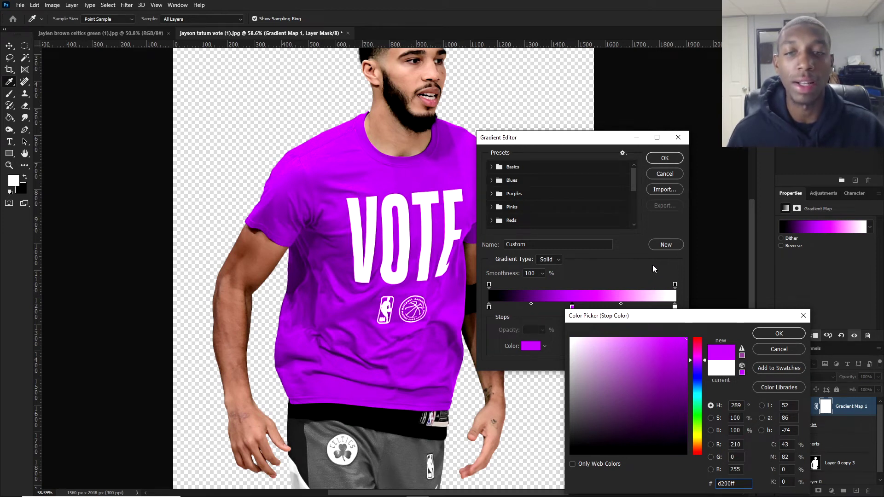
pyautogui.click(788, 334)
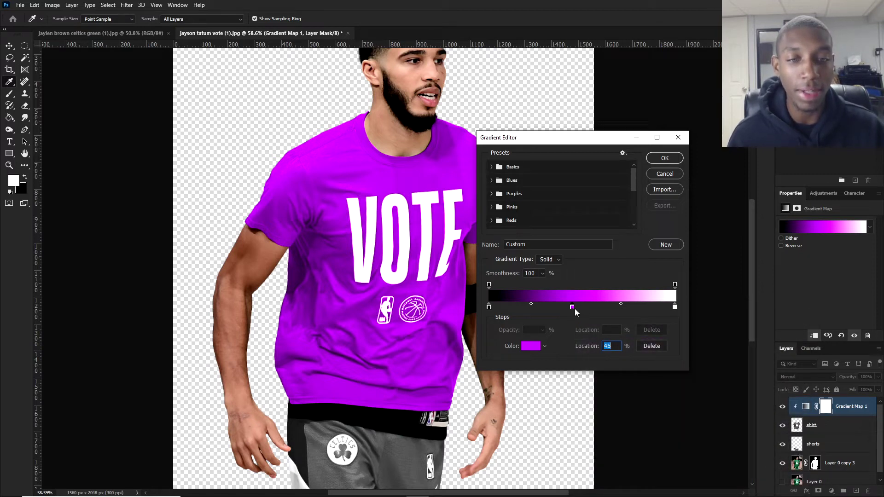
pyautogui.moveTo(567, 312); pyautogui.dragTo(554, 305)
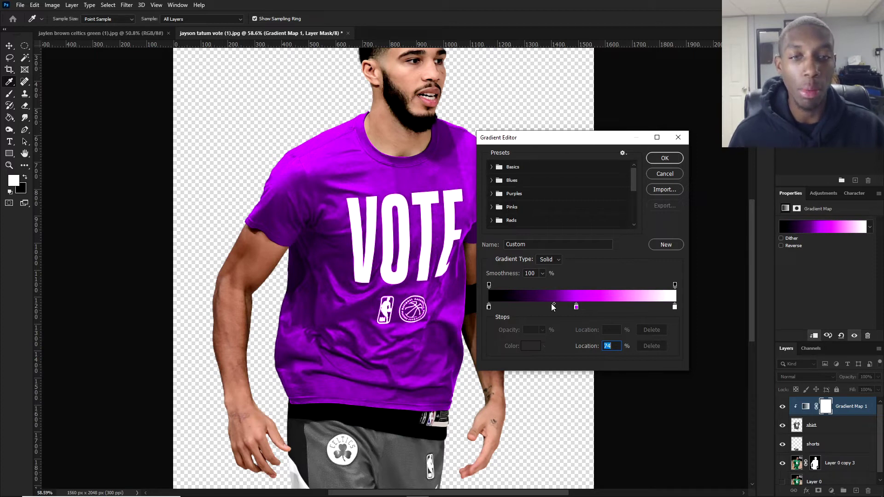
pyautogui.moveTo(553, 303); pyautogui.dragTo(532, 306)
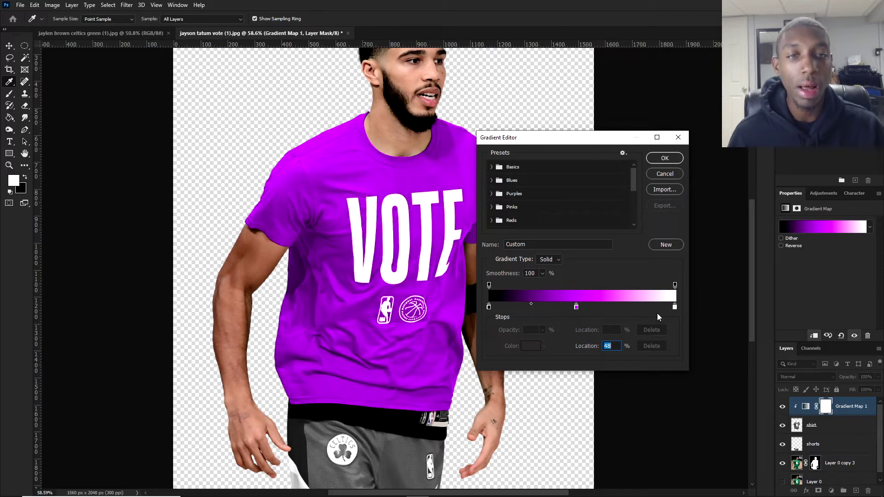
# - Try an extra stop at 77%, delete it, and accept the black-purple-white gradient
pyautogui.click(632, 306)
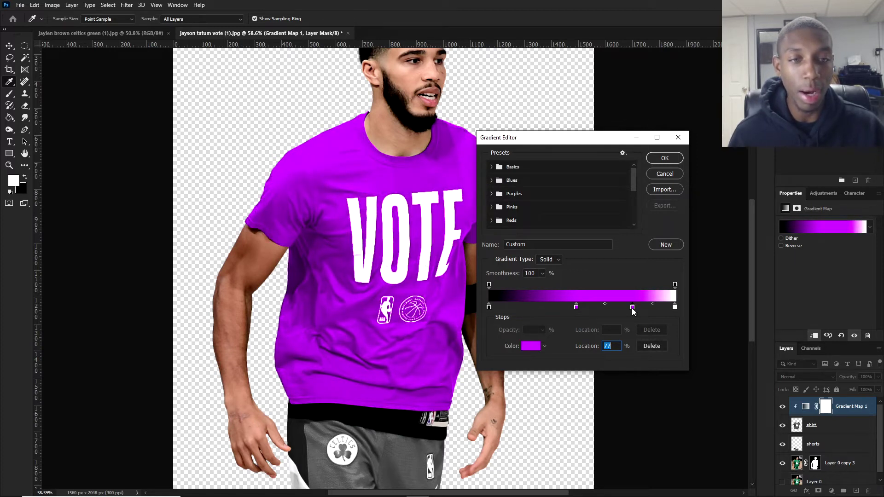
pyautogui.press('BackSpace')
pyautogui.write('77')
pyautogui.press('Return')
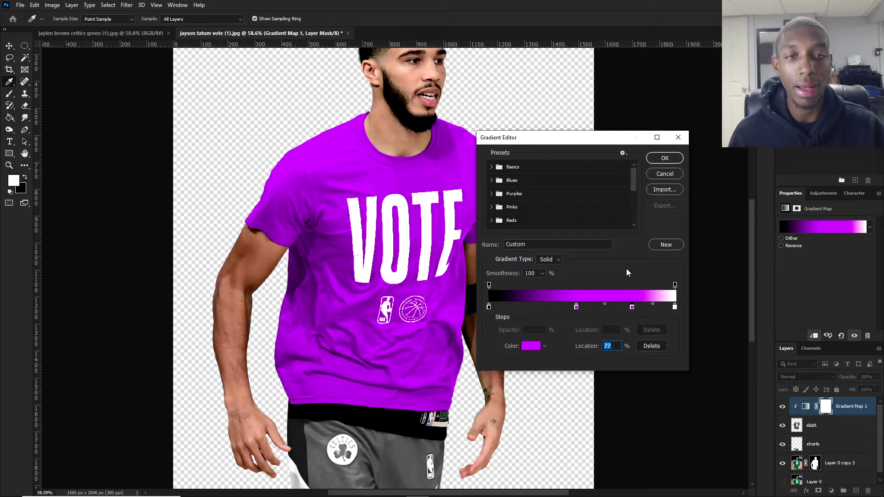
pyautogui.click(661, 346)
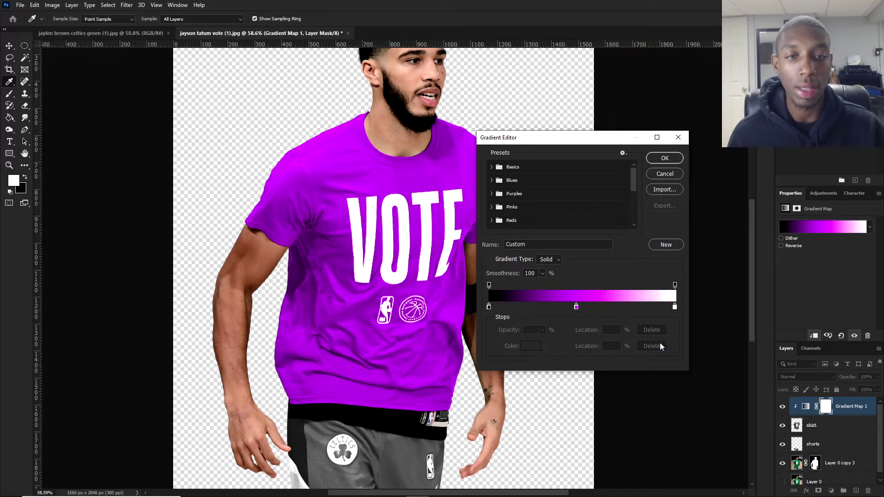
pyautogui.click(576, 307)
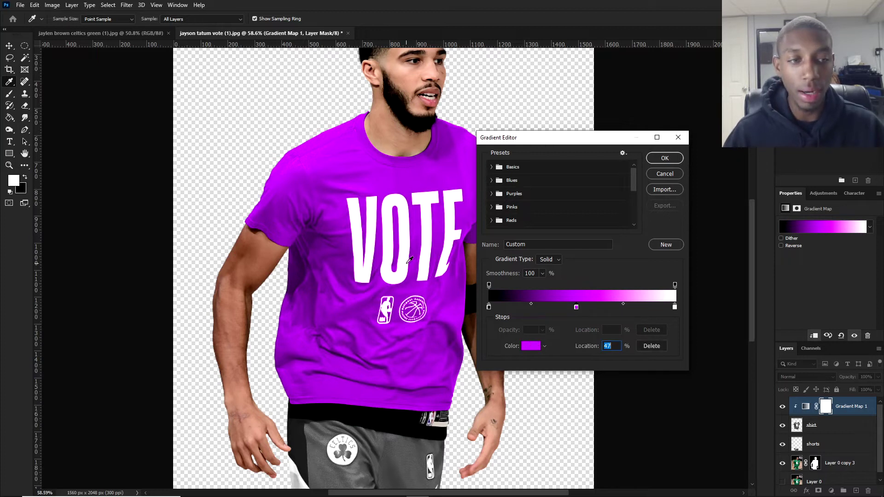
pyautogui.click(672, 159)
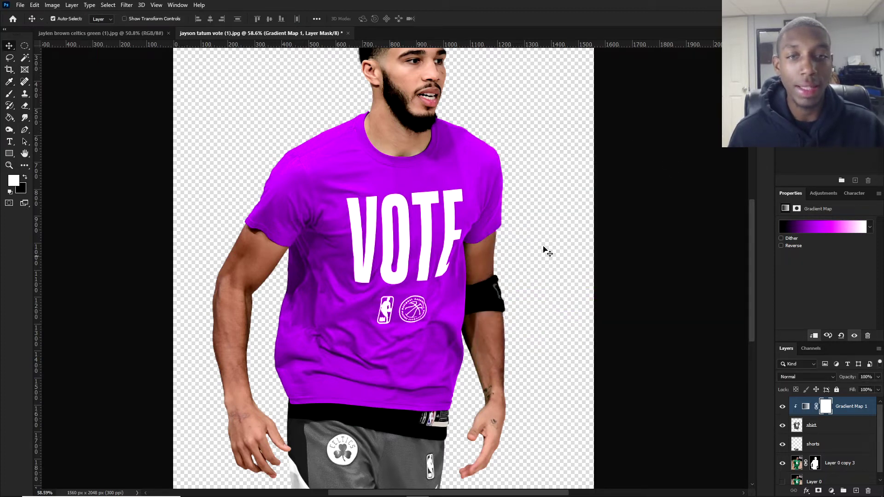
# - Switch between the shirt gradient map's settings and its mask in the Layers panel
pyautogui.click(805, 407)
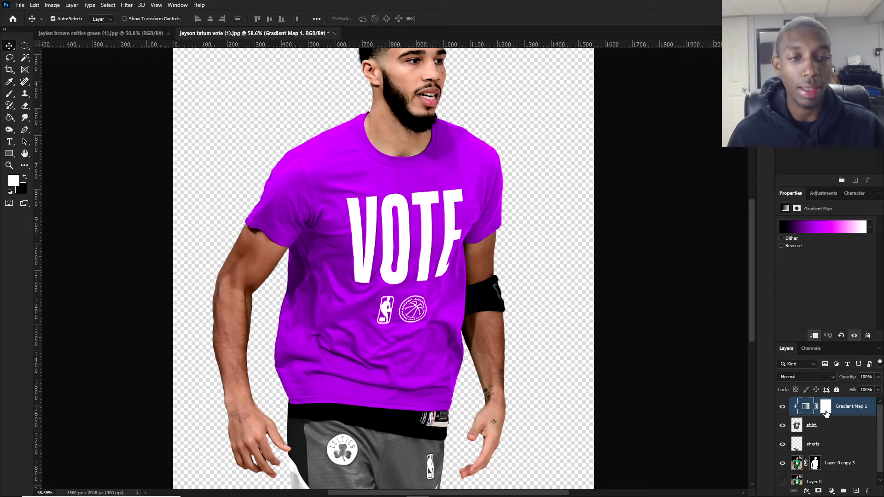
pyautogui.click(824, 409)
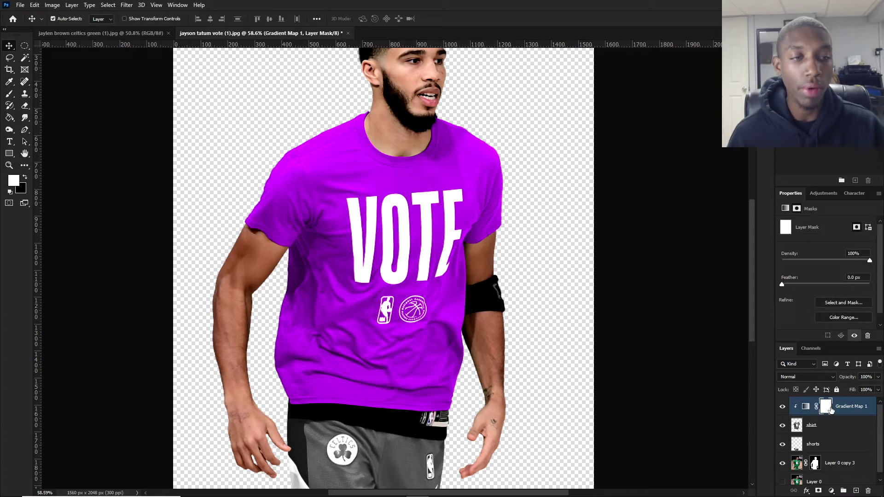
pyautogui.click(858, 408)
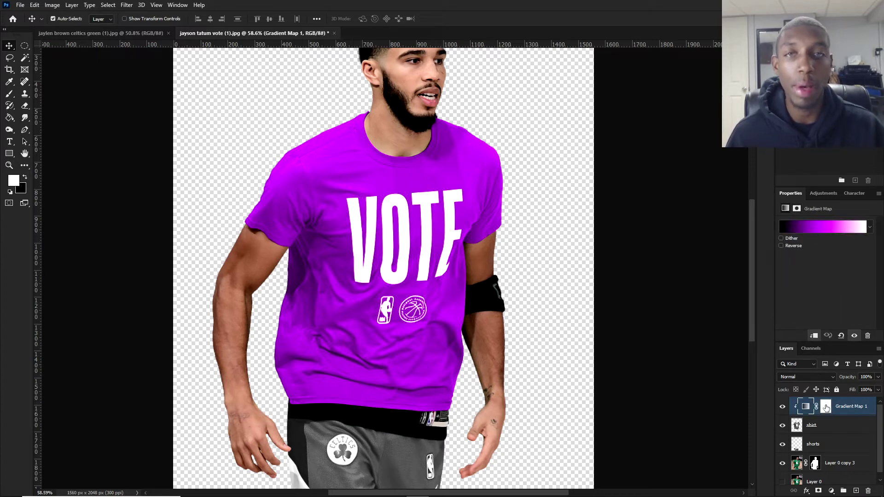
pyautogui.click(826, 408)
# - Sample the shirt's purple as foreground colour with the Eyedropper, then select the shorts layer
pyautogui.press('i')
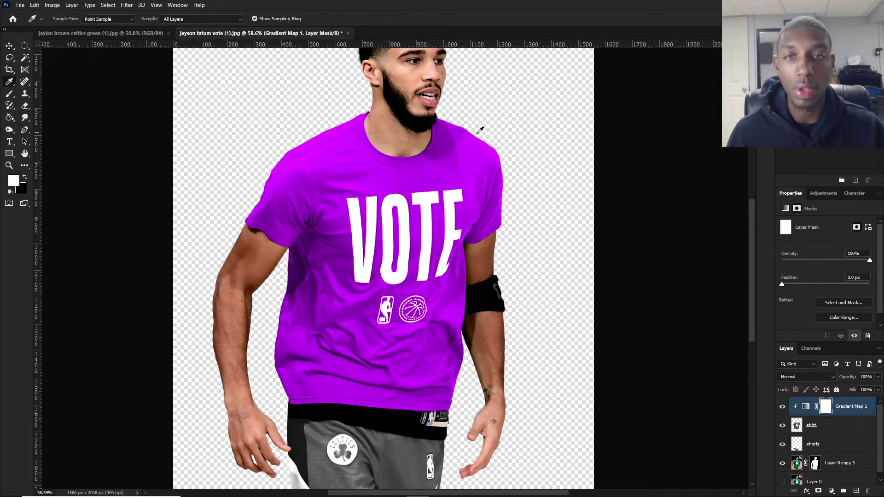
pyautogui.click(481, 132)
pyautogui.moveTo(481, 132); pyautogui.dragTo(423, 233)
pyautogui.click(806, 406)
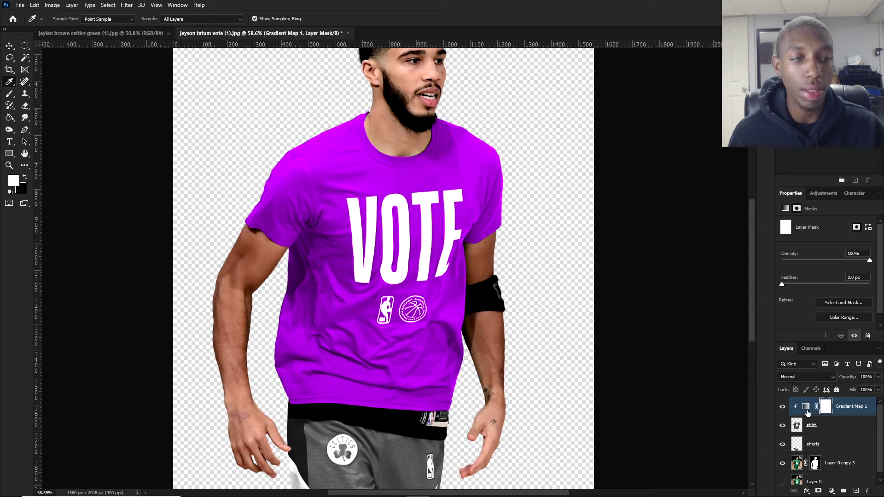
pyautogui.moveTo(460, 169); pyautogui.dragTo(417, 180)
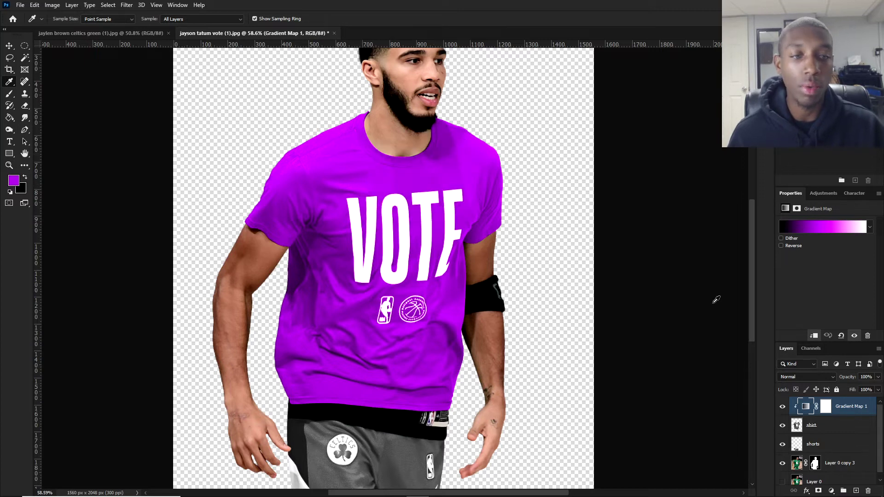
pyautogui.click(823, 451)
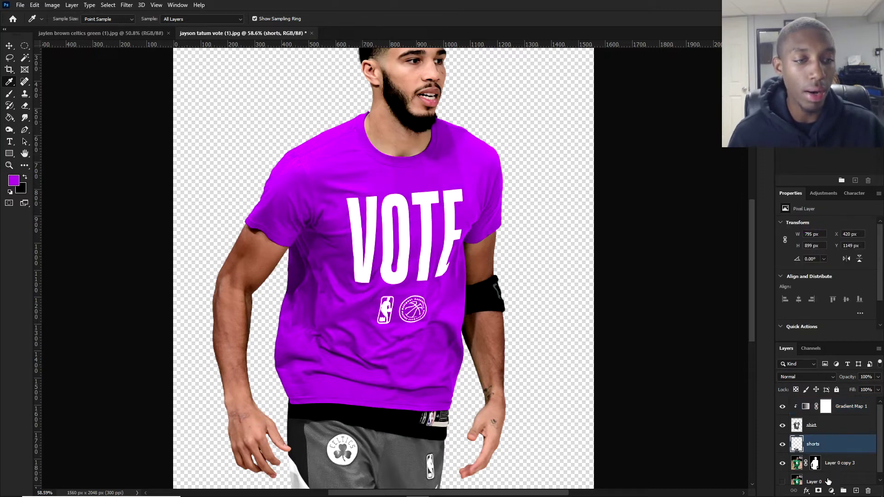
# - Add a Gradient Map adjustment clipped to the shorts layer
pyautogui.click(831, 490)
pyautogui.click(834, 476)
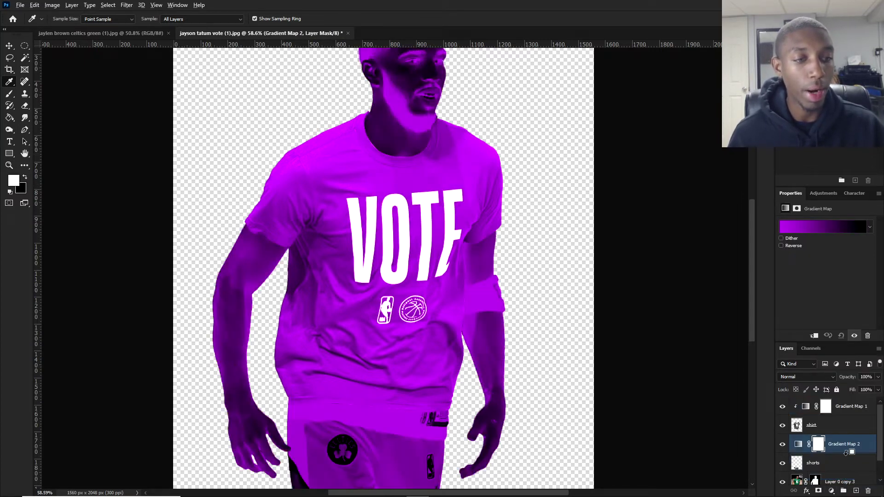
pyautogui.keyDown('alt'); pyautogui.click(846, 453); pyautogui.keyUp('alt')
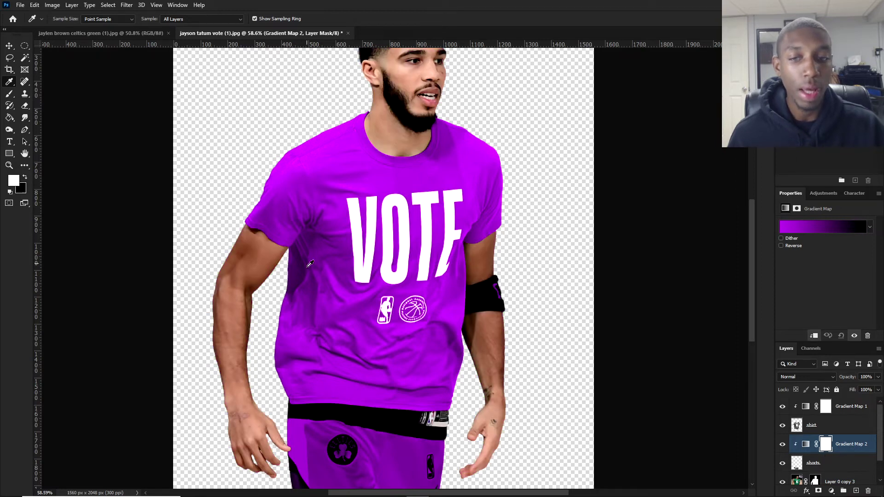
pyautogui.scroll(-3, 386, 320)
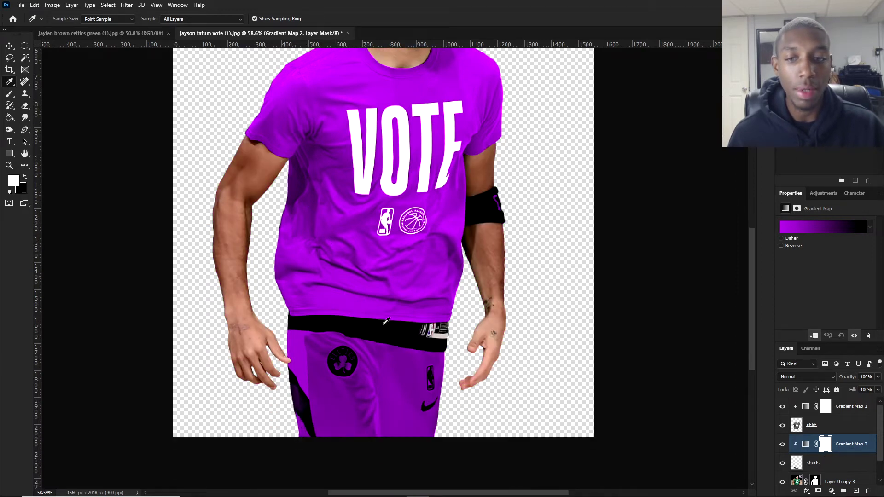
# - Give the shorts' gradient a black left stop and white right stop
pyautogui.click(815, 230)
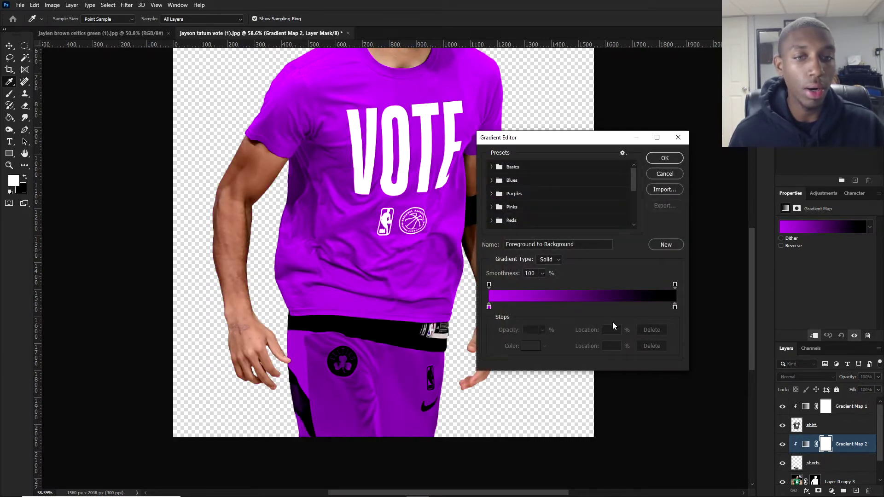
pyautogui.click(489, 307)
pyautogui.doubleClick(489, 307)
pyautogui.moveTo(571, 340); pyautogui.dragTo(570, 453)
pyautogui.click(778, 333)
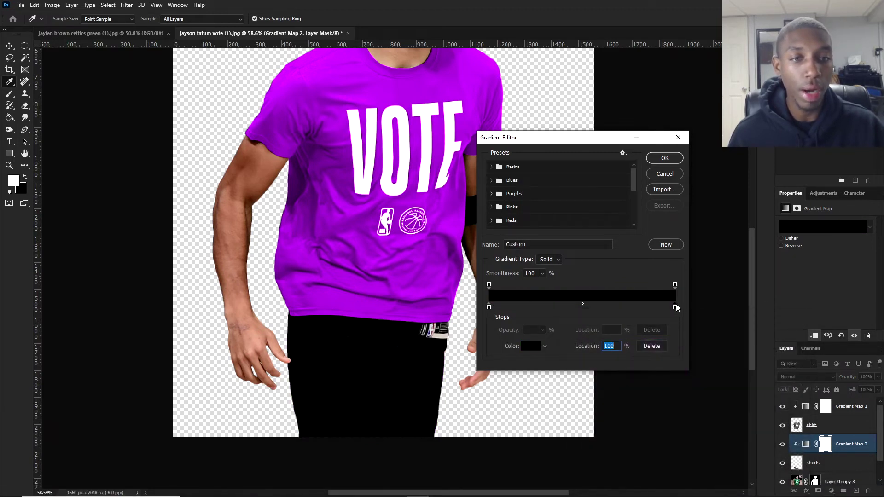
pyautogui.doubleClick(674, 307)
pyautogui.click(572, 338)
pyautogui.click(782, 335)
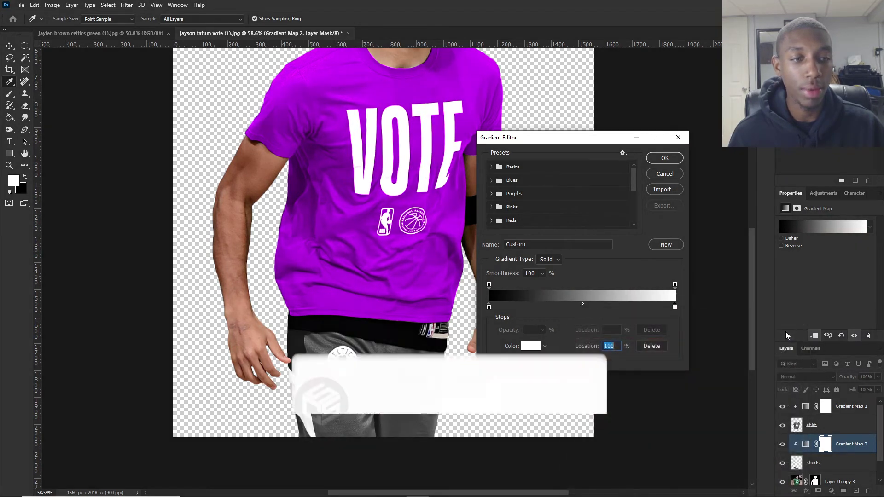
pyautogui.click(664, 159)
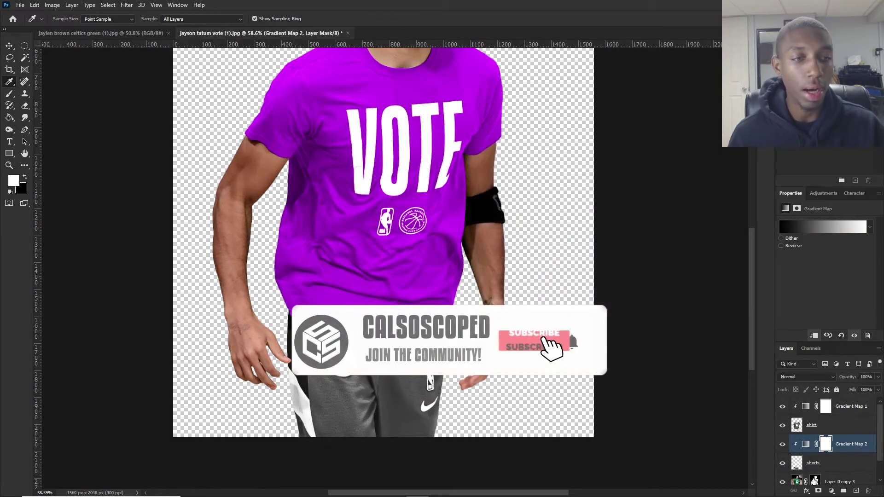
# - Add a purple middle stop to the shorts' gradient and move it toward the darks, near 36%
pyautogui.click(805, 443)
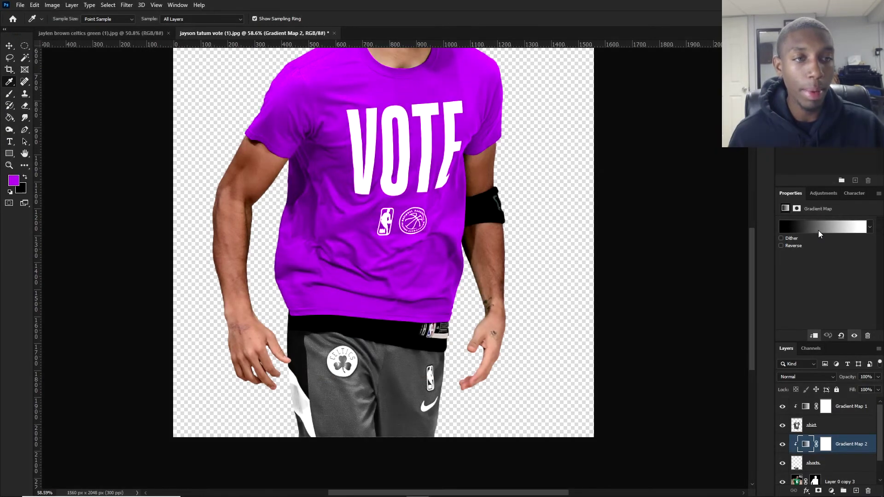
pyautogui.click(818, 227)
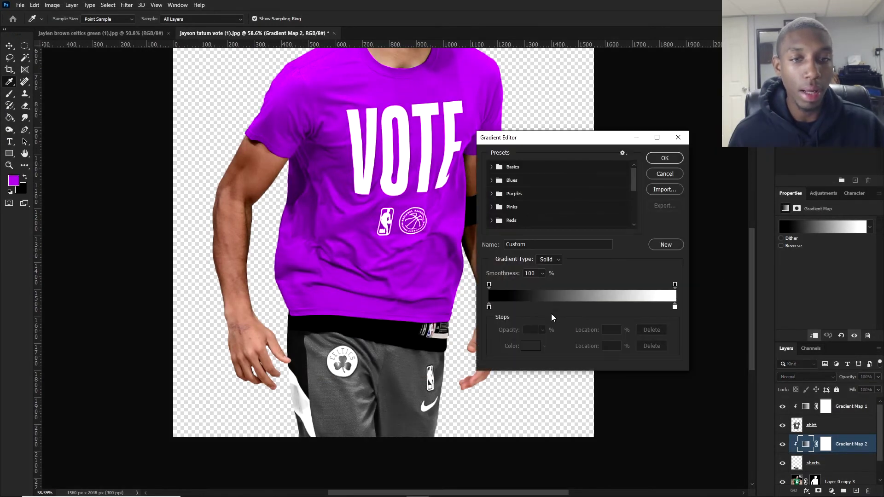
pyautogui.click(577, 306)
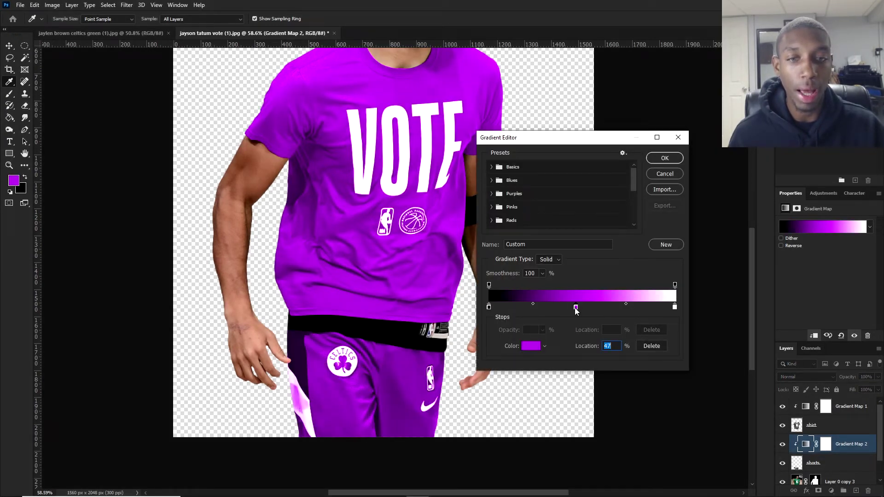
pyautogui.doubleClick(575, 307)
pyautogui.press('Escape')
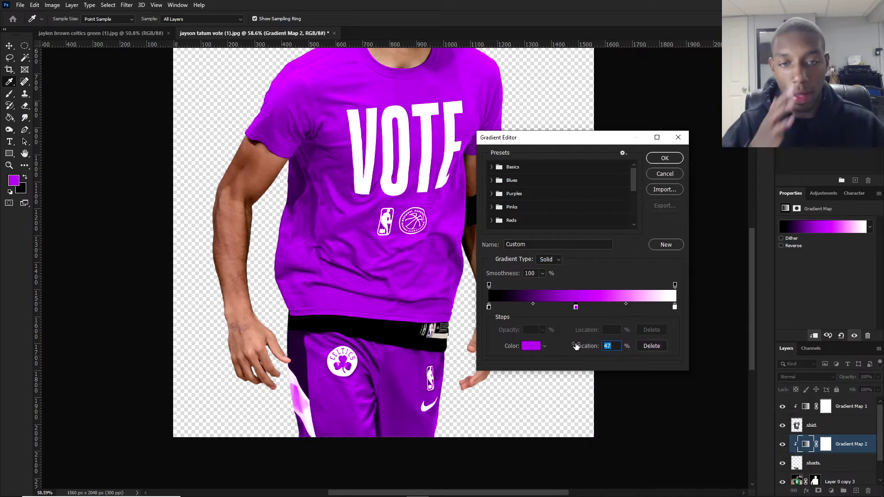
pyautogui.click(626, 303)
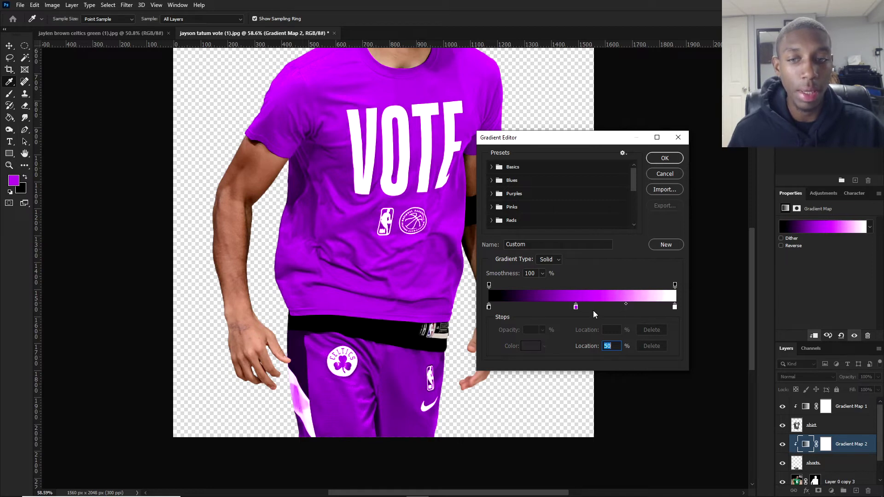
pyautogui.moveTo(675, 307)
pyautogui.mouseDown()
pyautogui.moveTo(656, 308)
pyautogui.moveTo(675, 307)
pyautogui.mouseUp()
pyautogui.moveTo(575, 307); pyautogui.dragTo(553, 312)
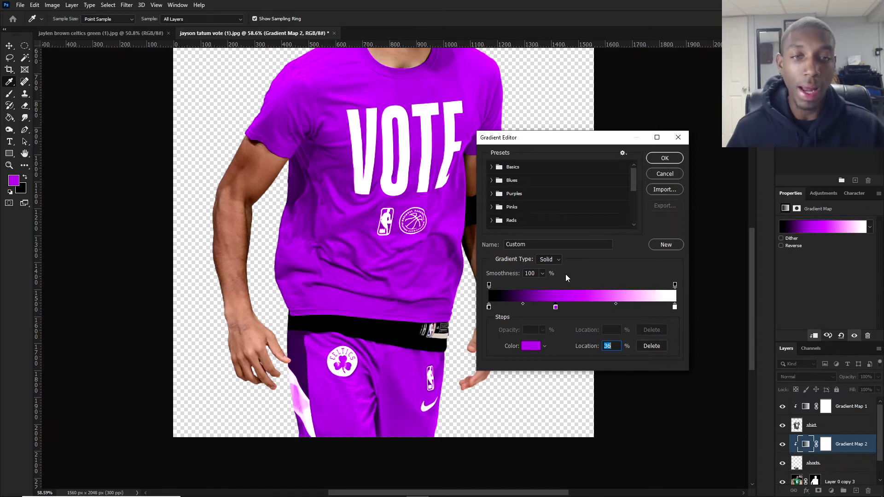
pyautogui.click(664, 157)
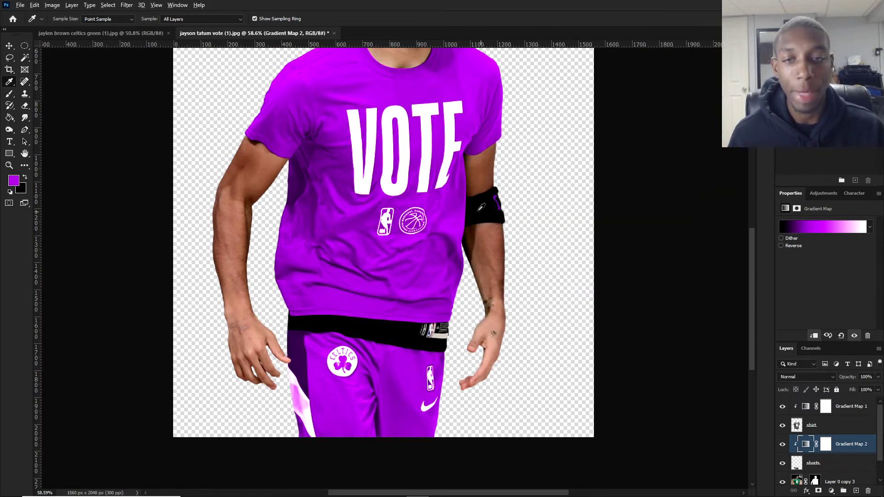
pyautogui.scroll(-3, 444, 171)
pyautogui.scroll(3, 449, 222)
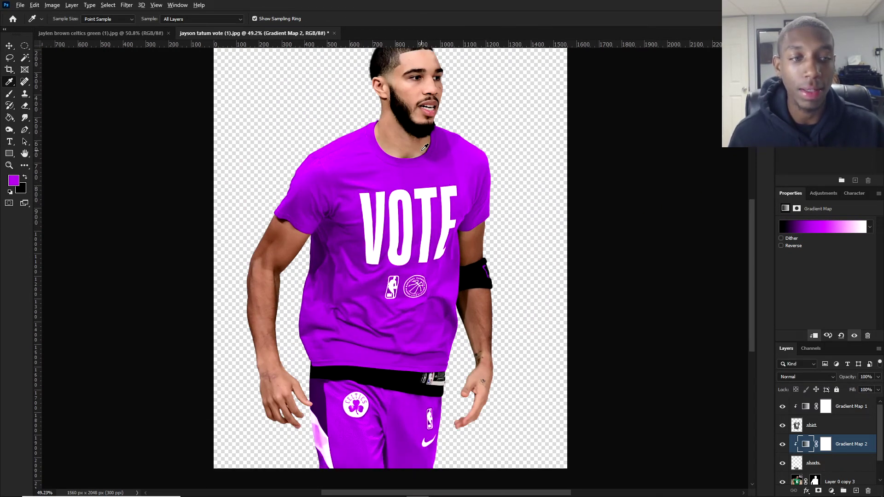
pyautogui.scroll(-3, 406, 209)
pyautogui.scroll(2, 391, 232)
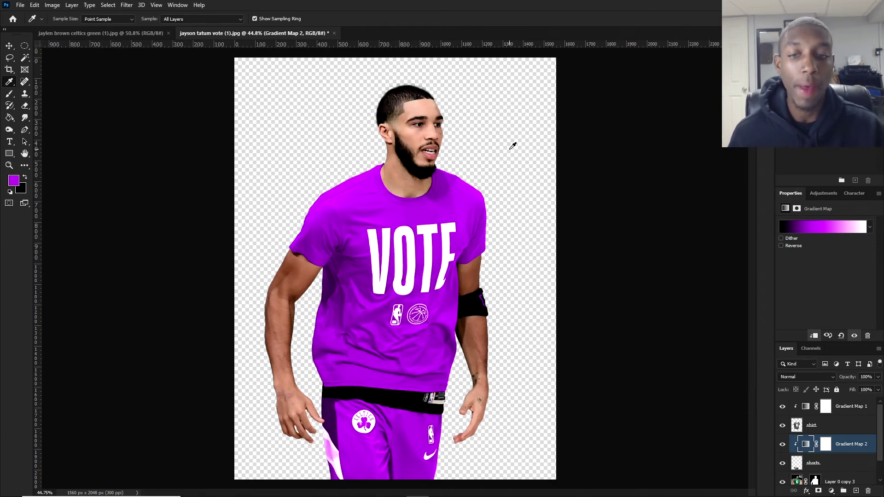
pyautogui.click(782, 407)
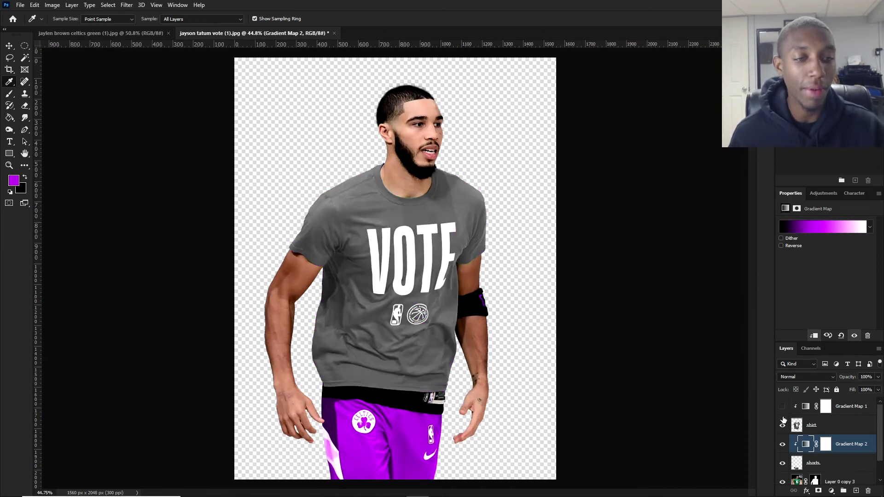
pyautogui.click(782, 444)
pyautogui.scroll(-1, 781, 448)
pyautogui.click(782, 444)
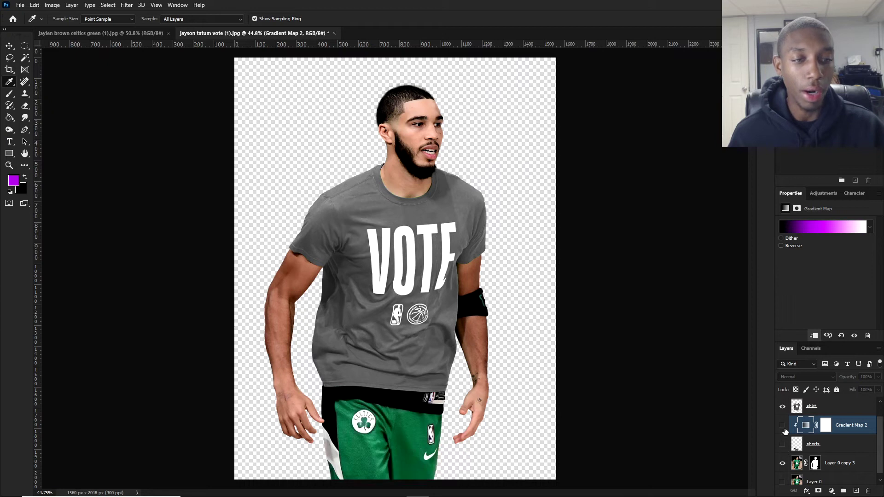
pyautogui.click(782, 407)
pyautogui.click(782, 445)
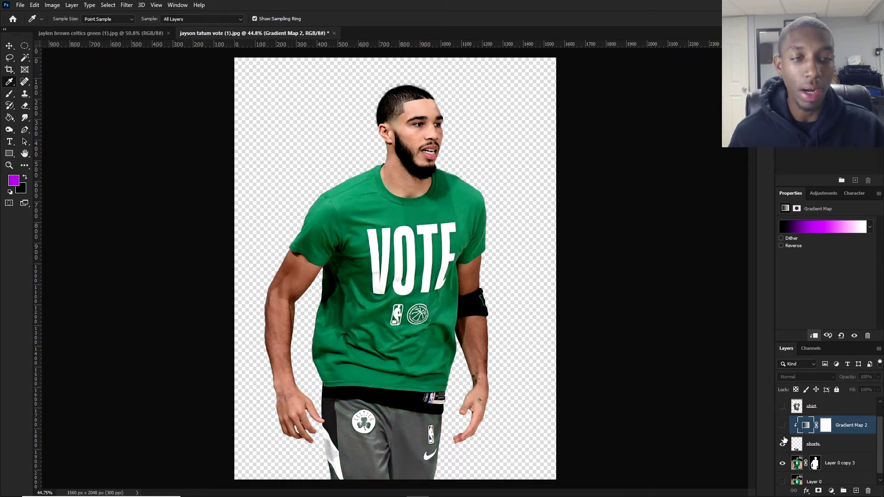
pyautogui.click(782, 406)
pyautogui.click(782, 425)
pyautogui.scroll(1, 786, 429)
pyautogui.click(782, 407)
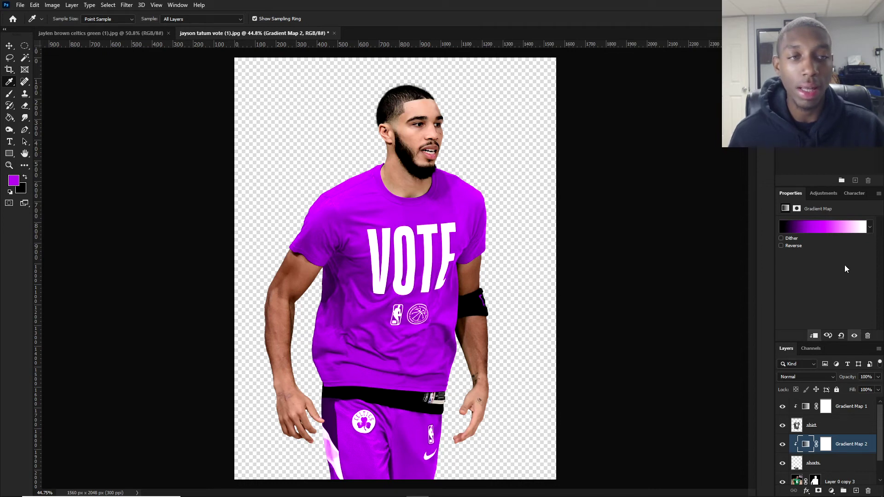
# - In the shorts' gradient, preview pink and green for the middle stop, then cancel to keep purple
pyautogui.click(822, 229)
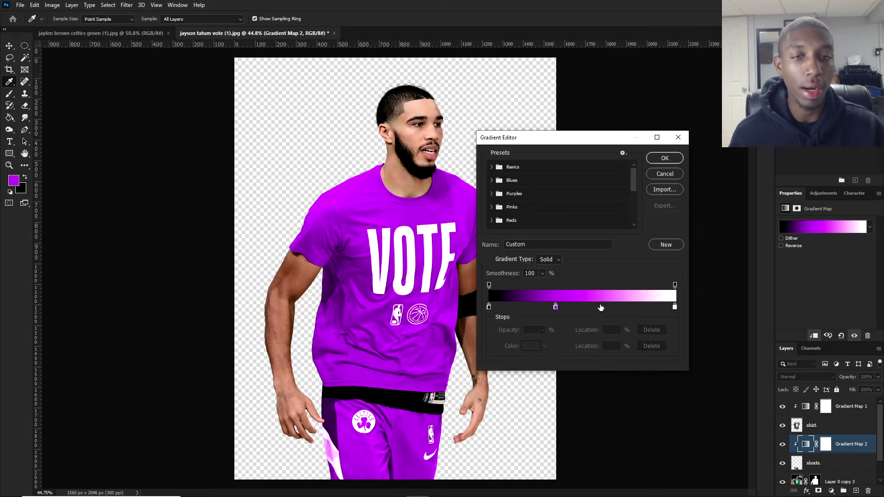
pyautogui.doubleClick(555, 307)
pyautogui.moveTo(698, 361)
pyautogui.mouseDown()
pyautogui.moveTo(700, 342)
pyautogui.moveTo(698, 382)
pyautogui.moveTo(656, 398)
pyautogui.moveTo(659, 417)
pyautogui.mouseUp()
pyautogui.click(689, 340)
pyautogui.moveTo(698, 383)
pyautogui.mouseDown()
pyautogui.moveTo(698, 413)
pyautogui.moveTo(631, 361)
pyautogui.mouseUp()
pyautogui.moveTo(656, 391)
pyautogui.mouseDown()
pyautogui.moveTo(640, 364)
pyautogui.moveTo(650, 377)
pyautogui.mouseUp()
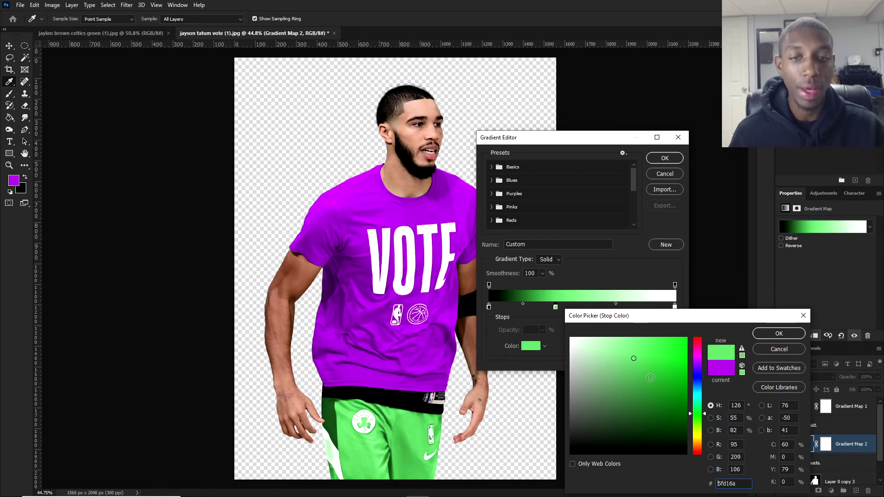
pyautogui.click(778, 349)
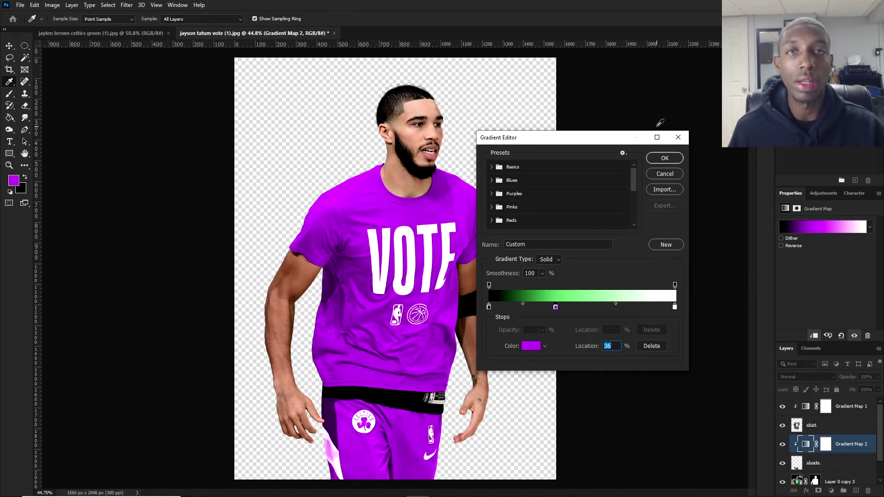